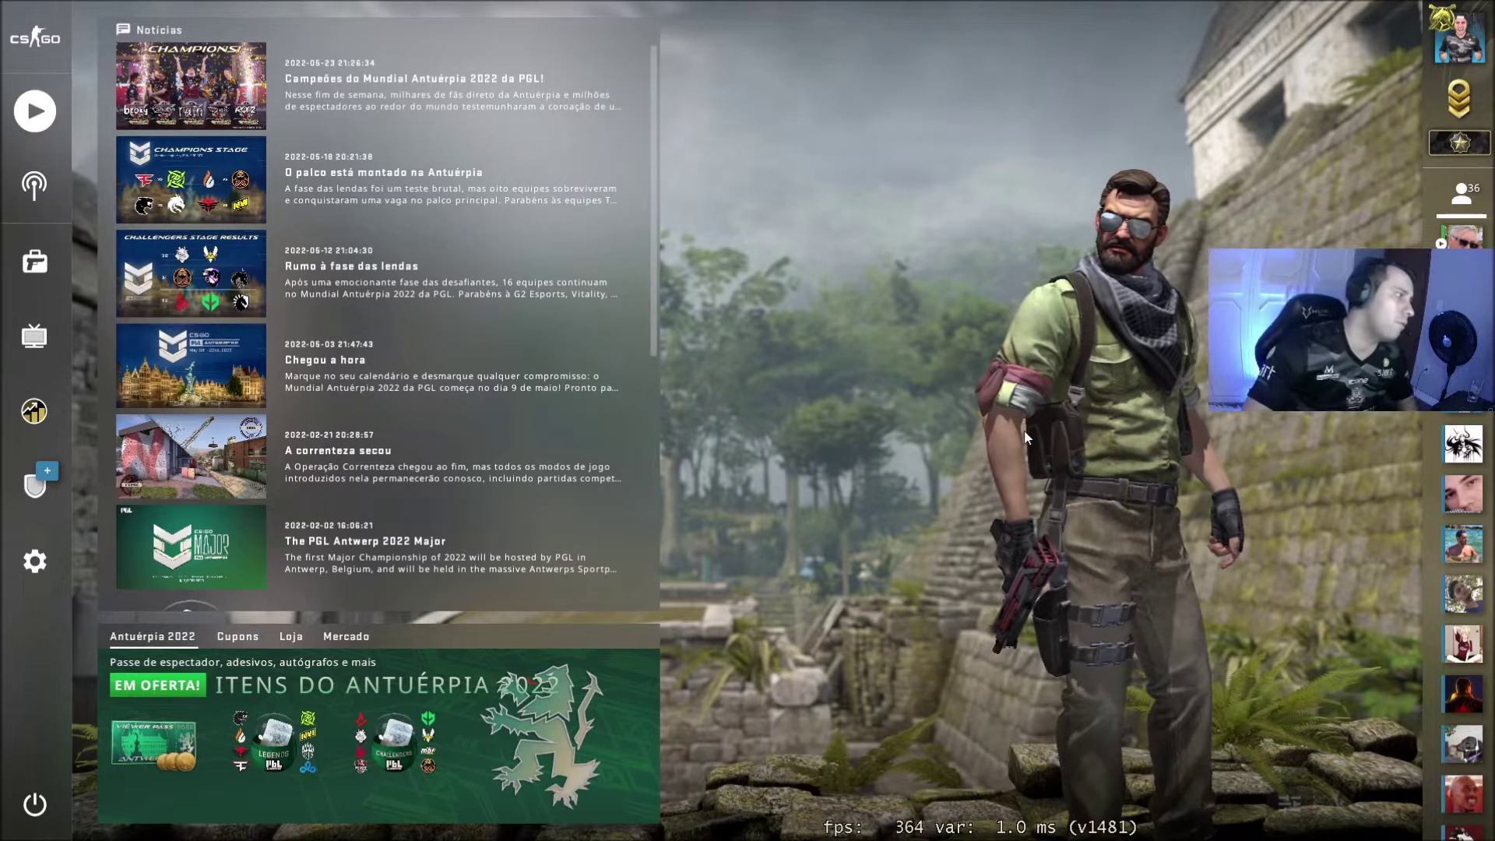
# Step: Open the CS:GO game settings that include the maximum acceptable matchmaking ping
pyautogui.click(34, 562)
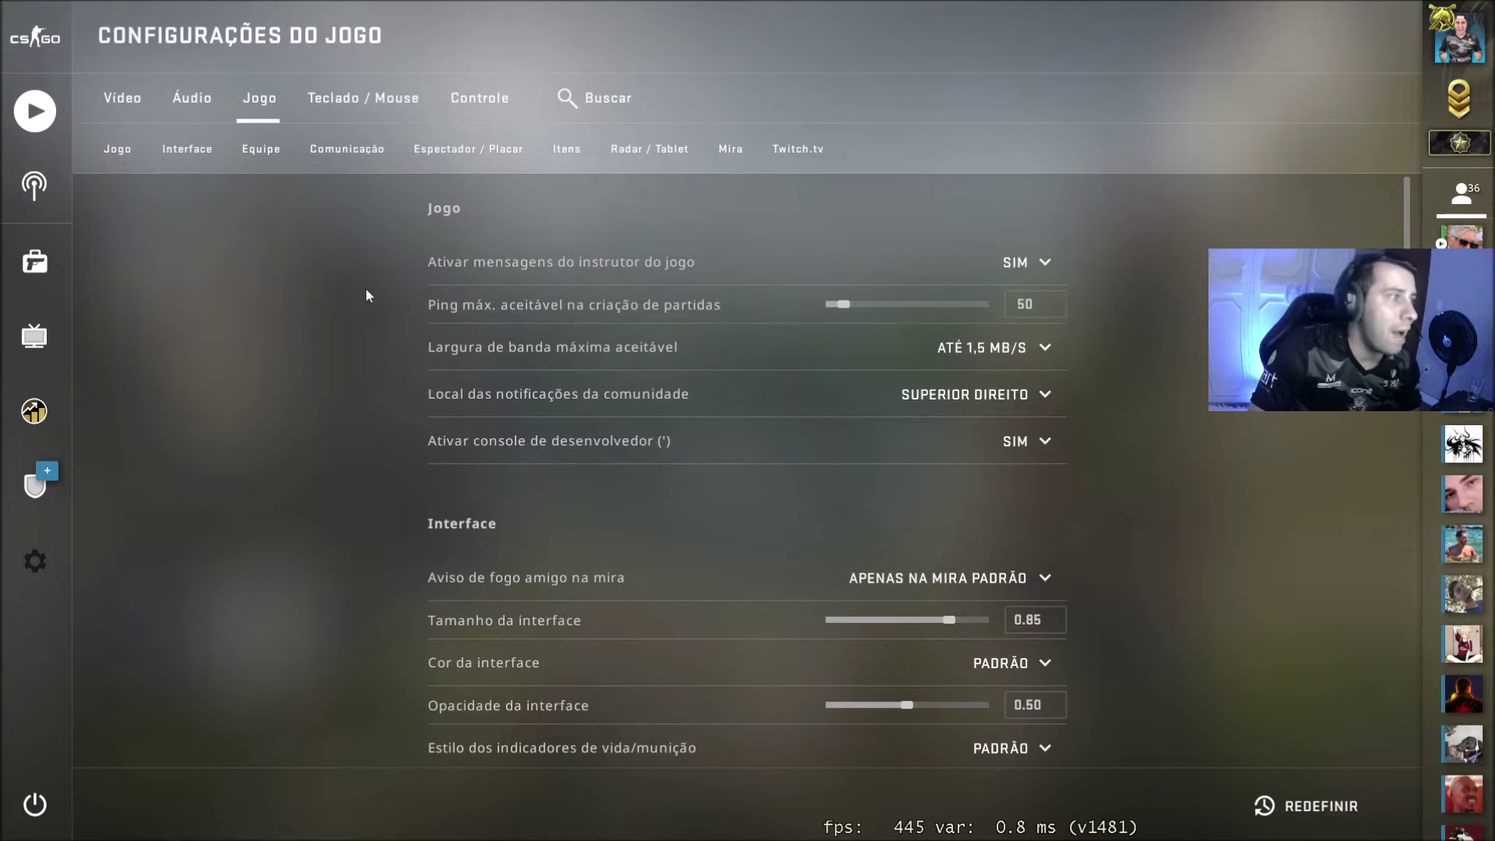
pyautogui.moveTo(573, 317)
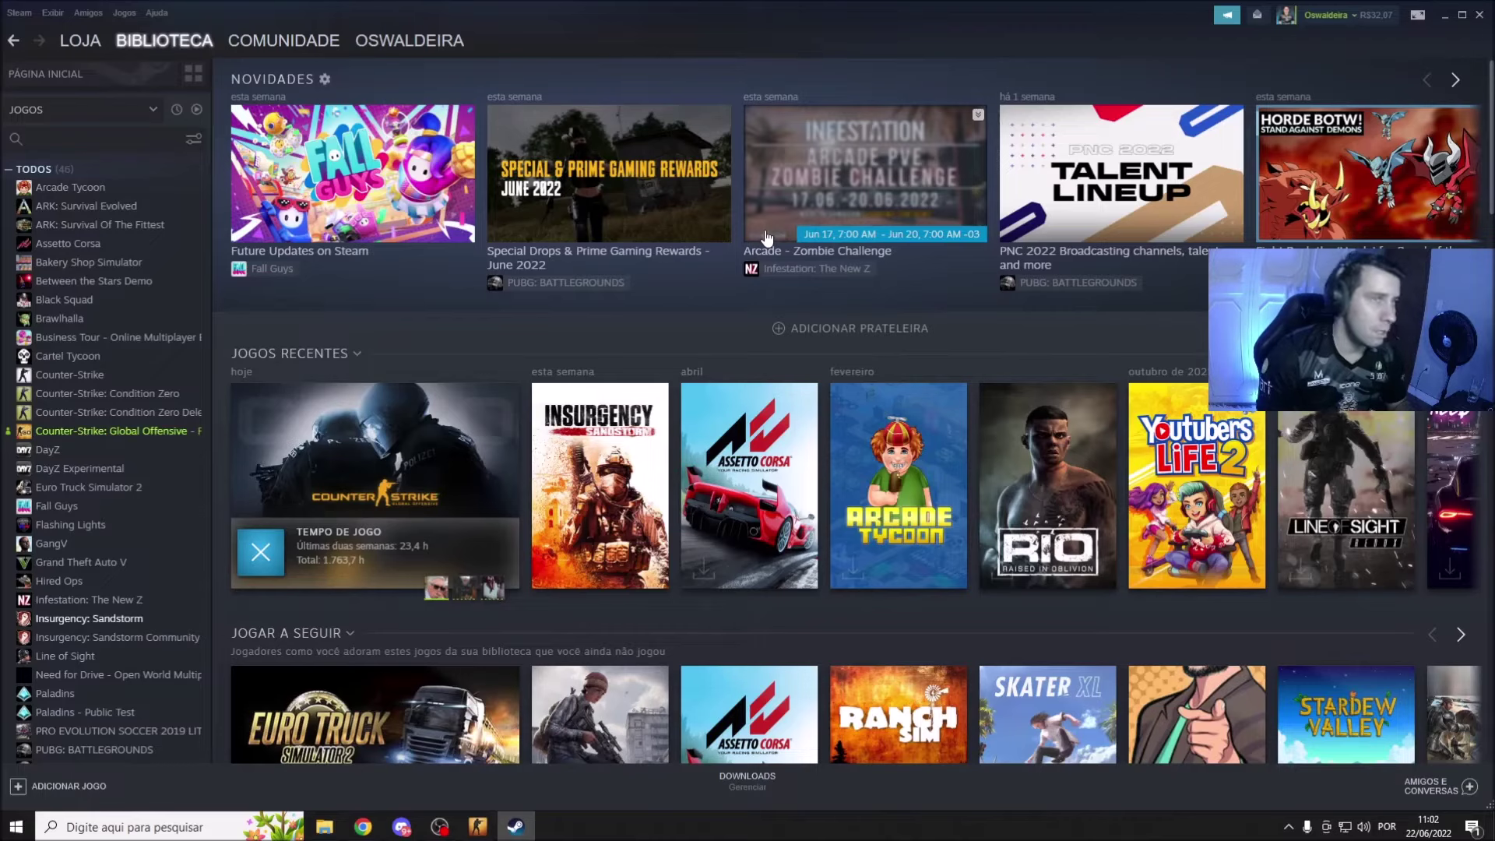
# Step: Switch to the Steam library and browse the local files of Counter-Strike: Global Offensive from its properties
pyautogui.moveTo(872, 393)
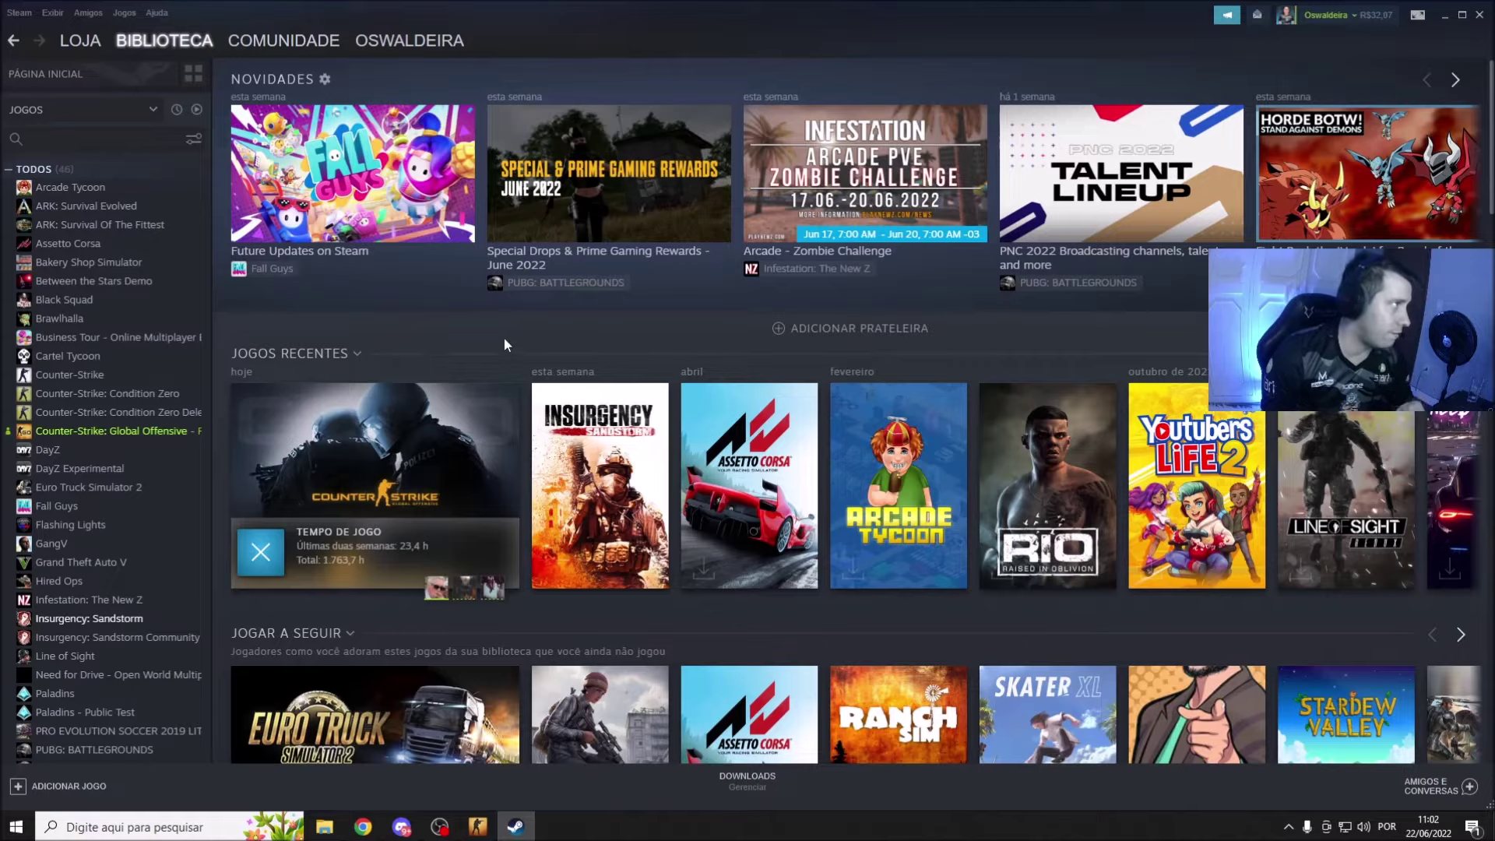
pyautogui.rightClick(88, 433)
pyautogui.click(98, 529)
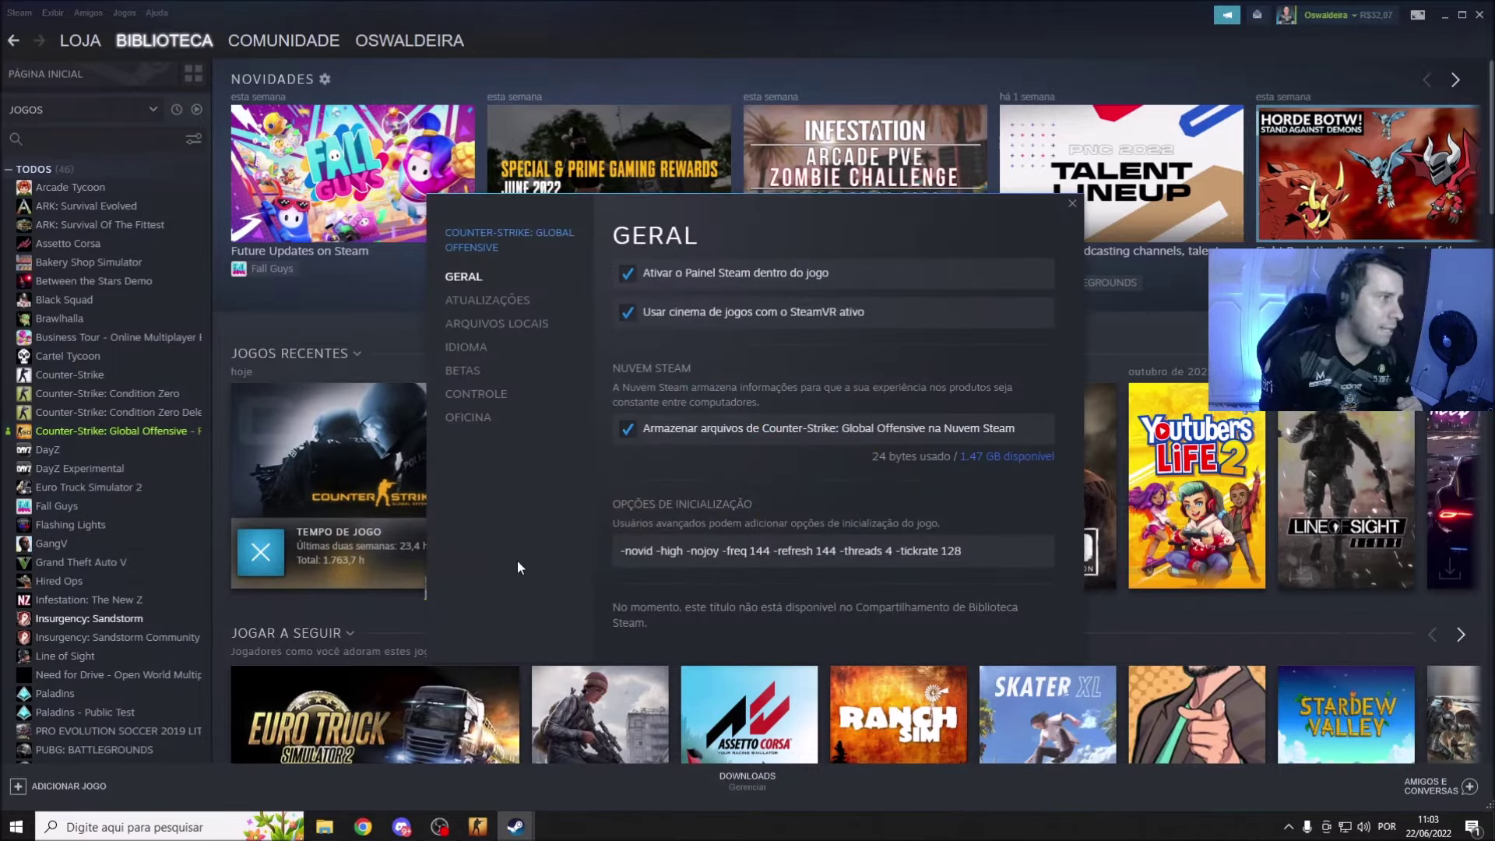
pyautogui.click(511, 325)
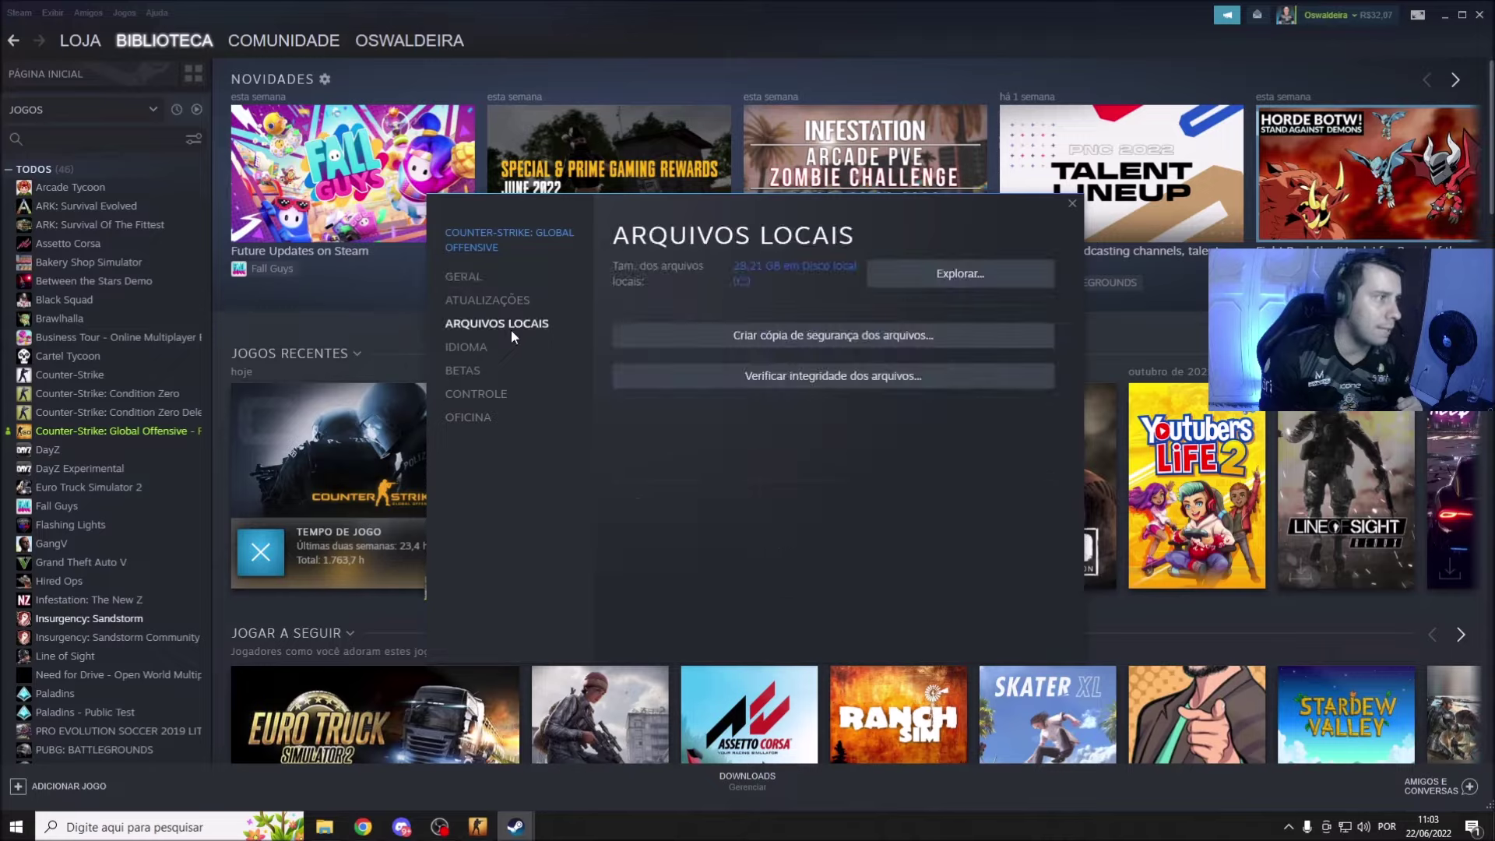
pyautogui.click(935, 280)
pyautogui.click(383, 262)
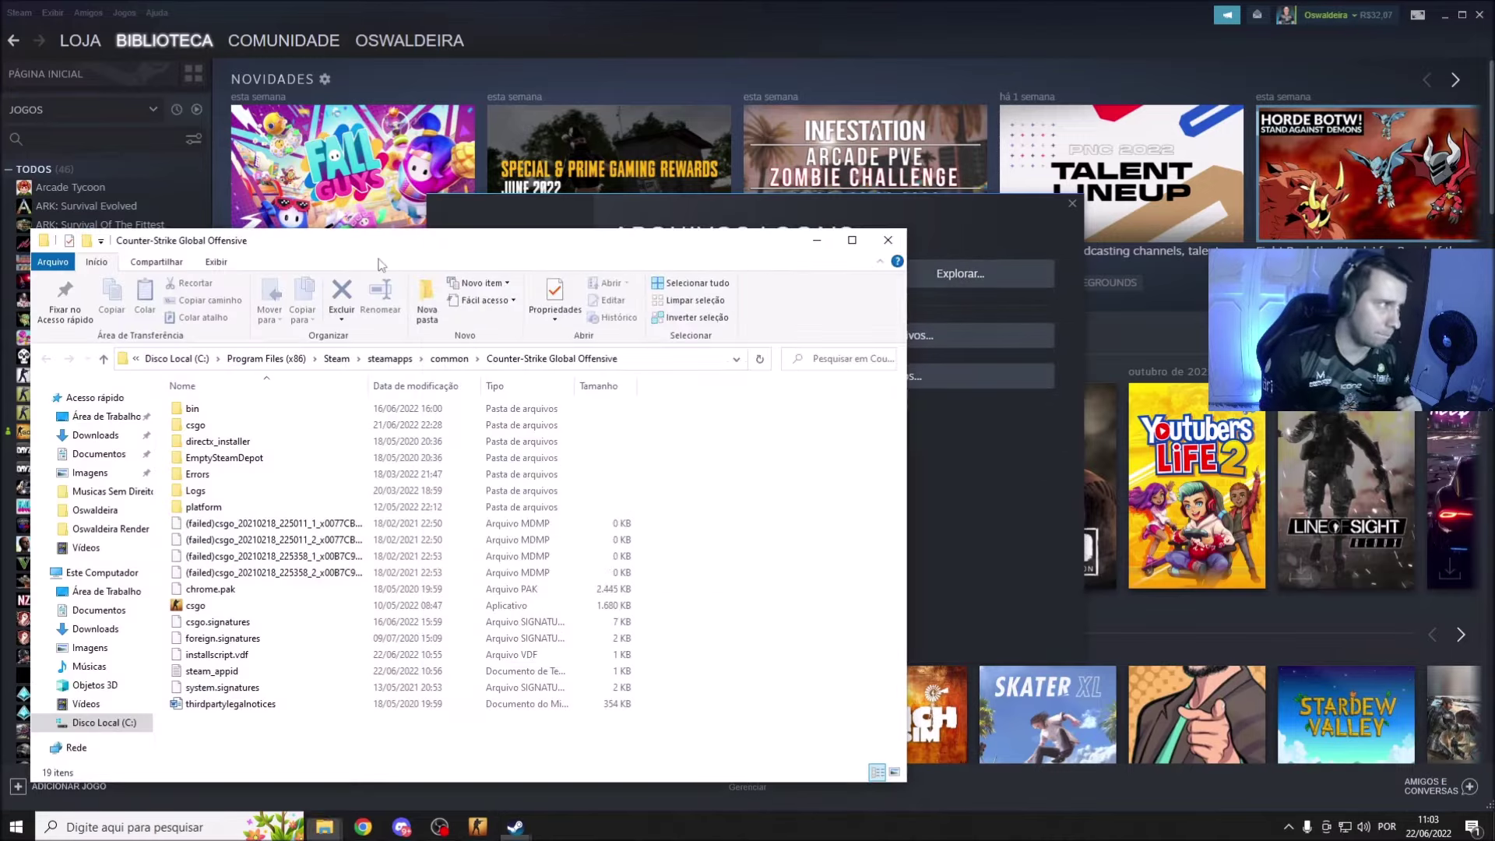
pyautogui.moveTo(623, 243); pyautogui.dragTo(926, 151)
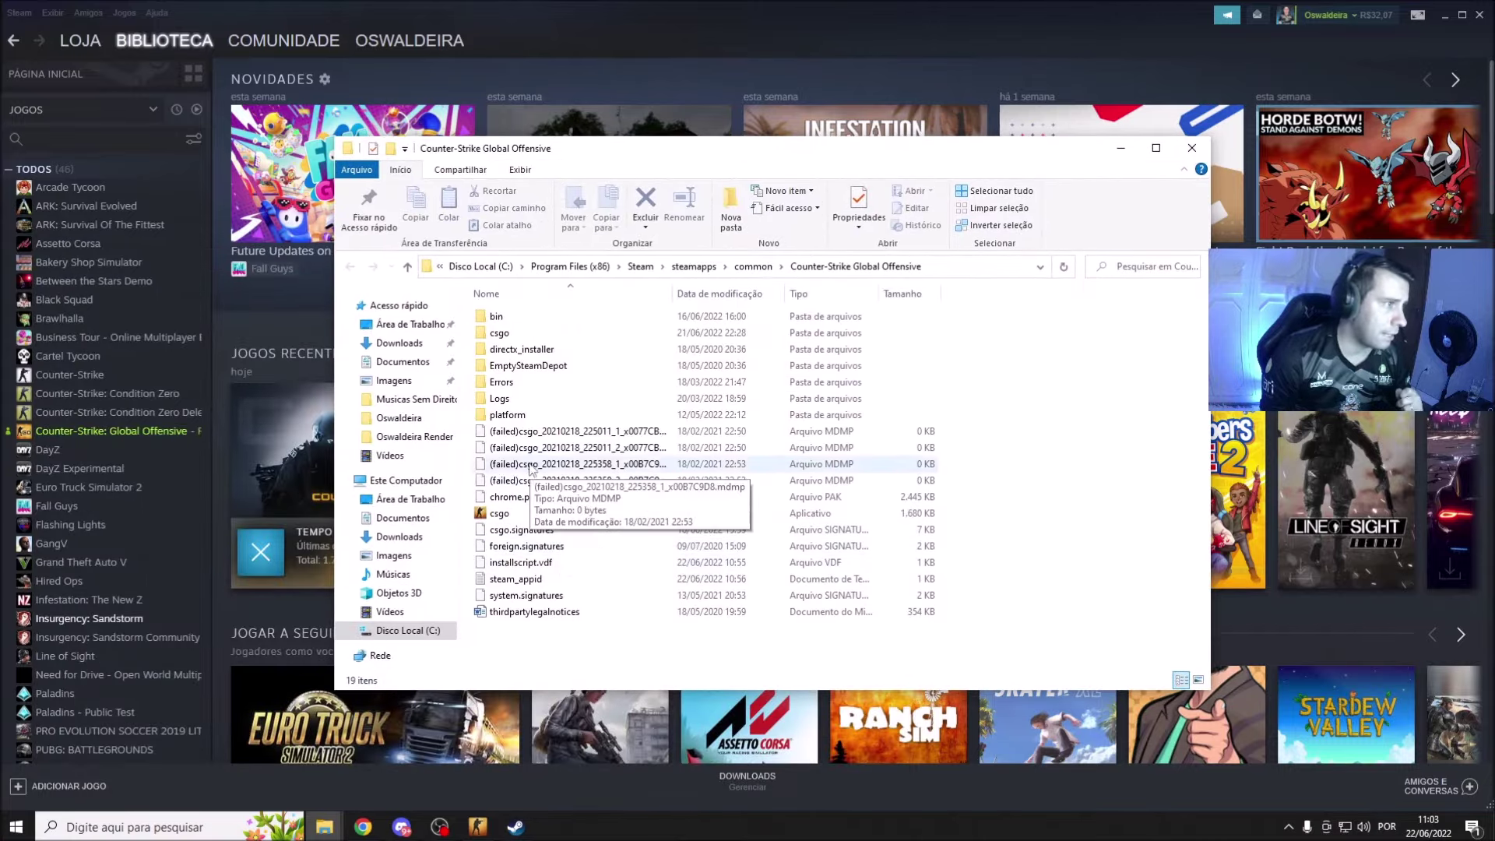
# Step: Open the servers folder inside platform and locate the serverbrowser language files
pyautogui.doubleClick(507, 415)
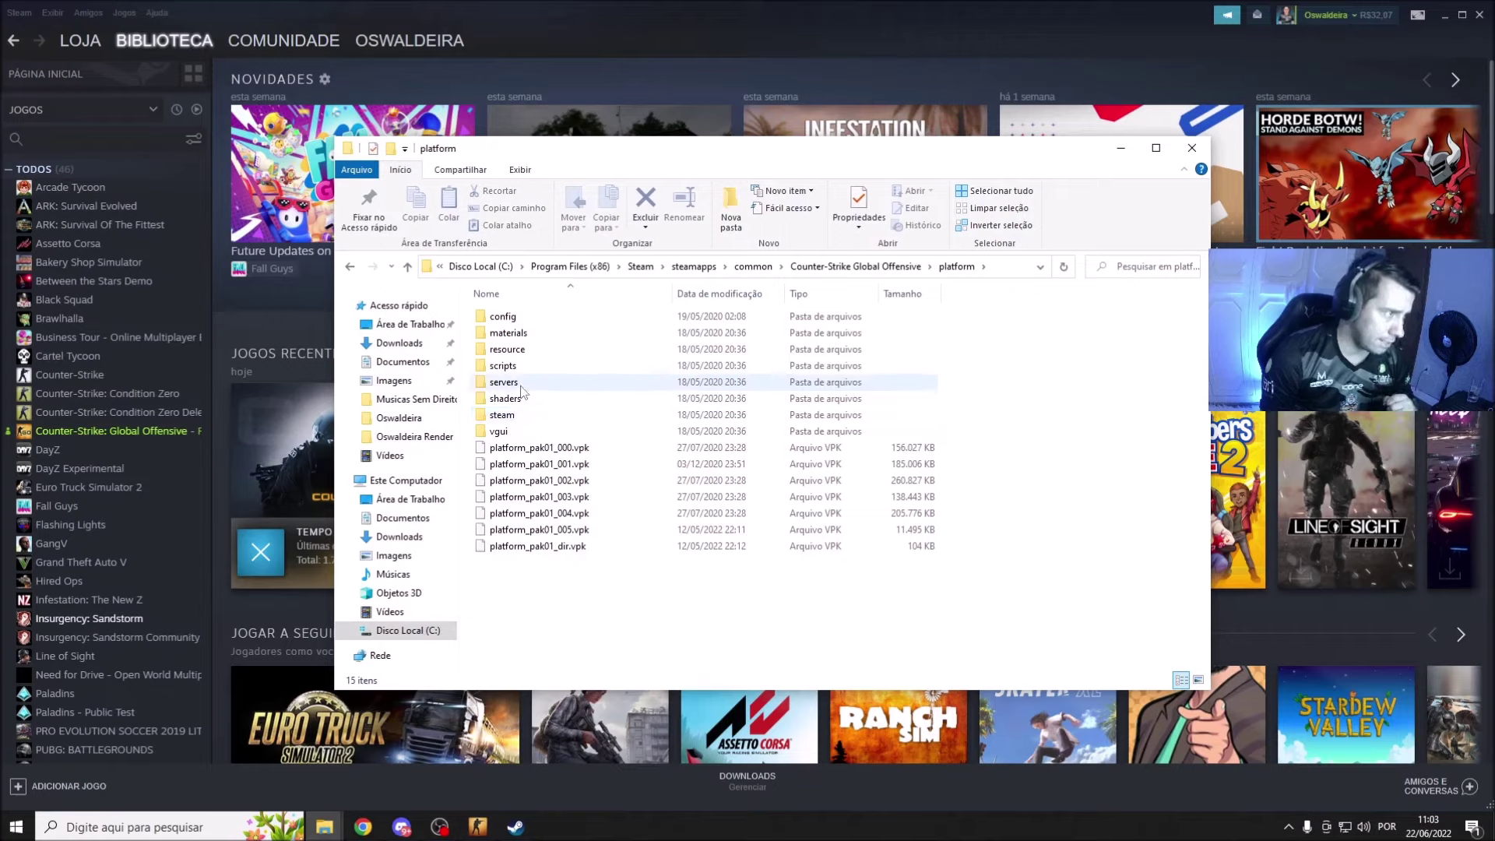
pyautogui.doubleClick(520, 387)
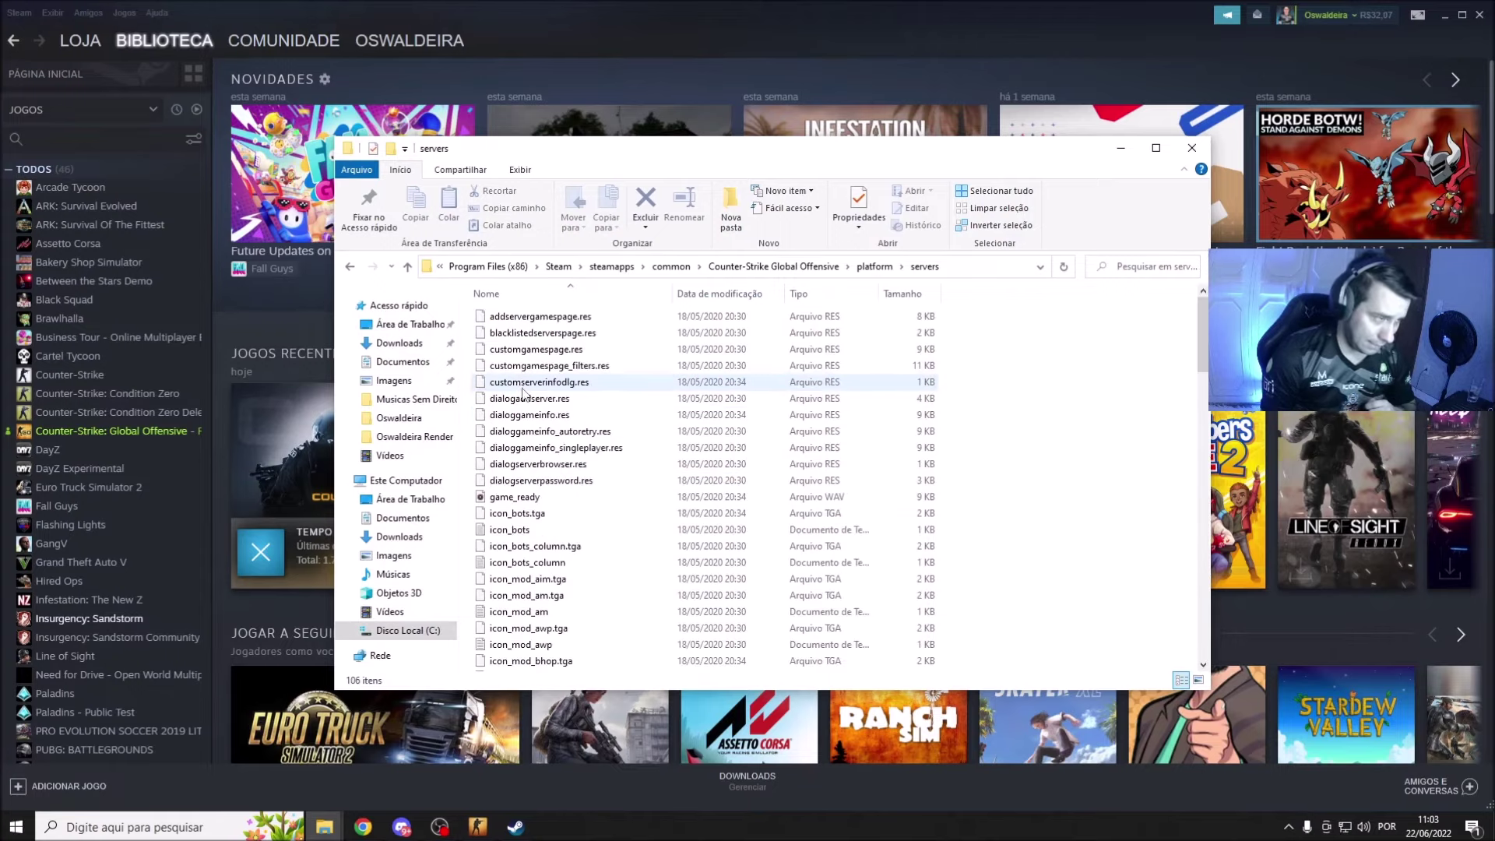
pyautogui.scroll(-7, 641, 478)
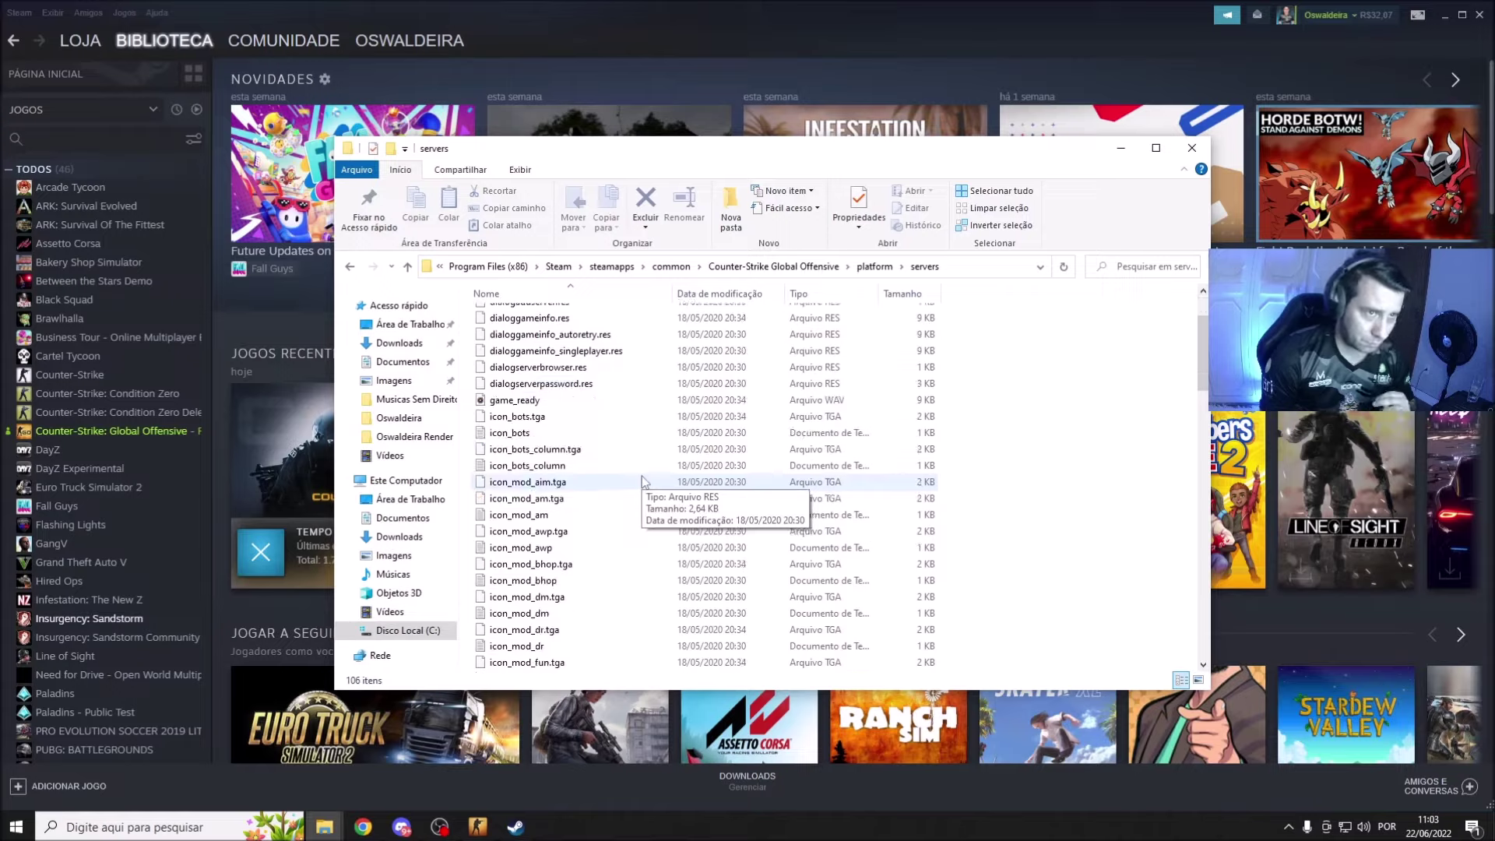
pyautogui.scroll(-15, 654, 481)
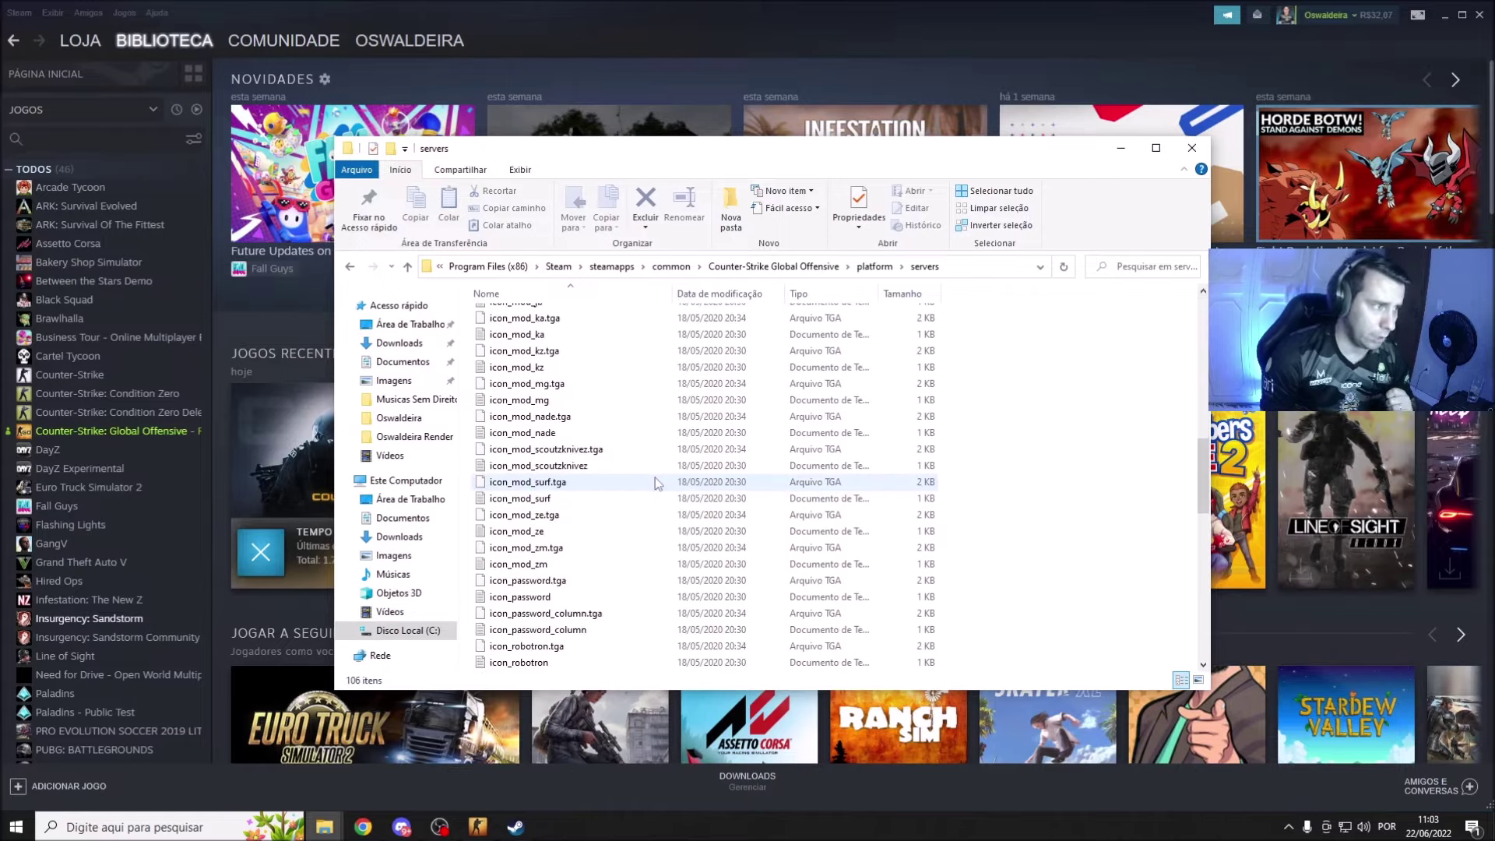
pyautogui.scroll(-4, 656, 484)
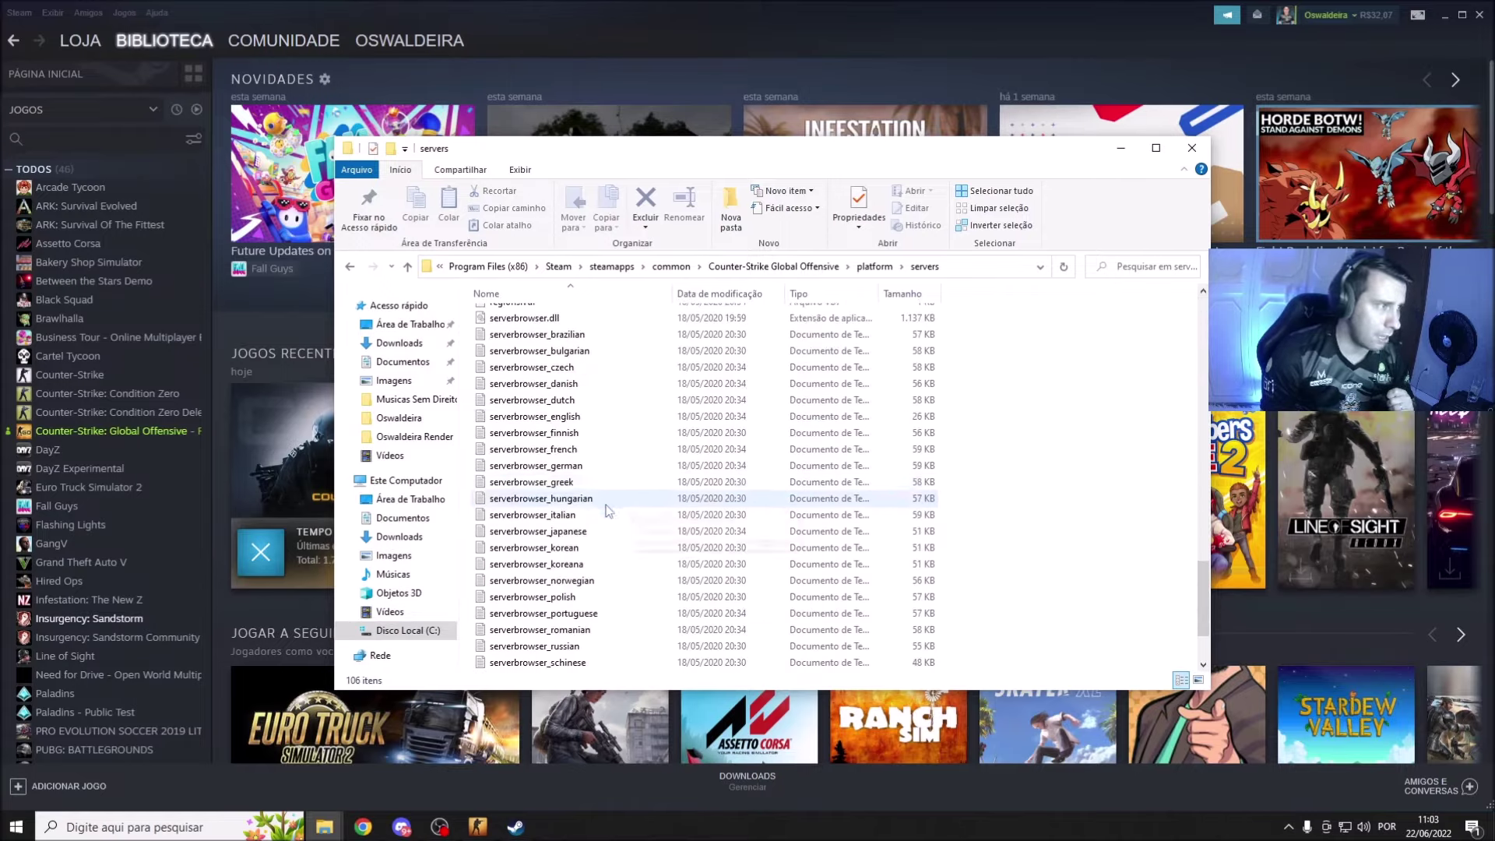
pyautogui.scroll(1, 496, 389)
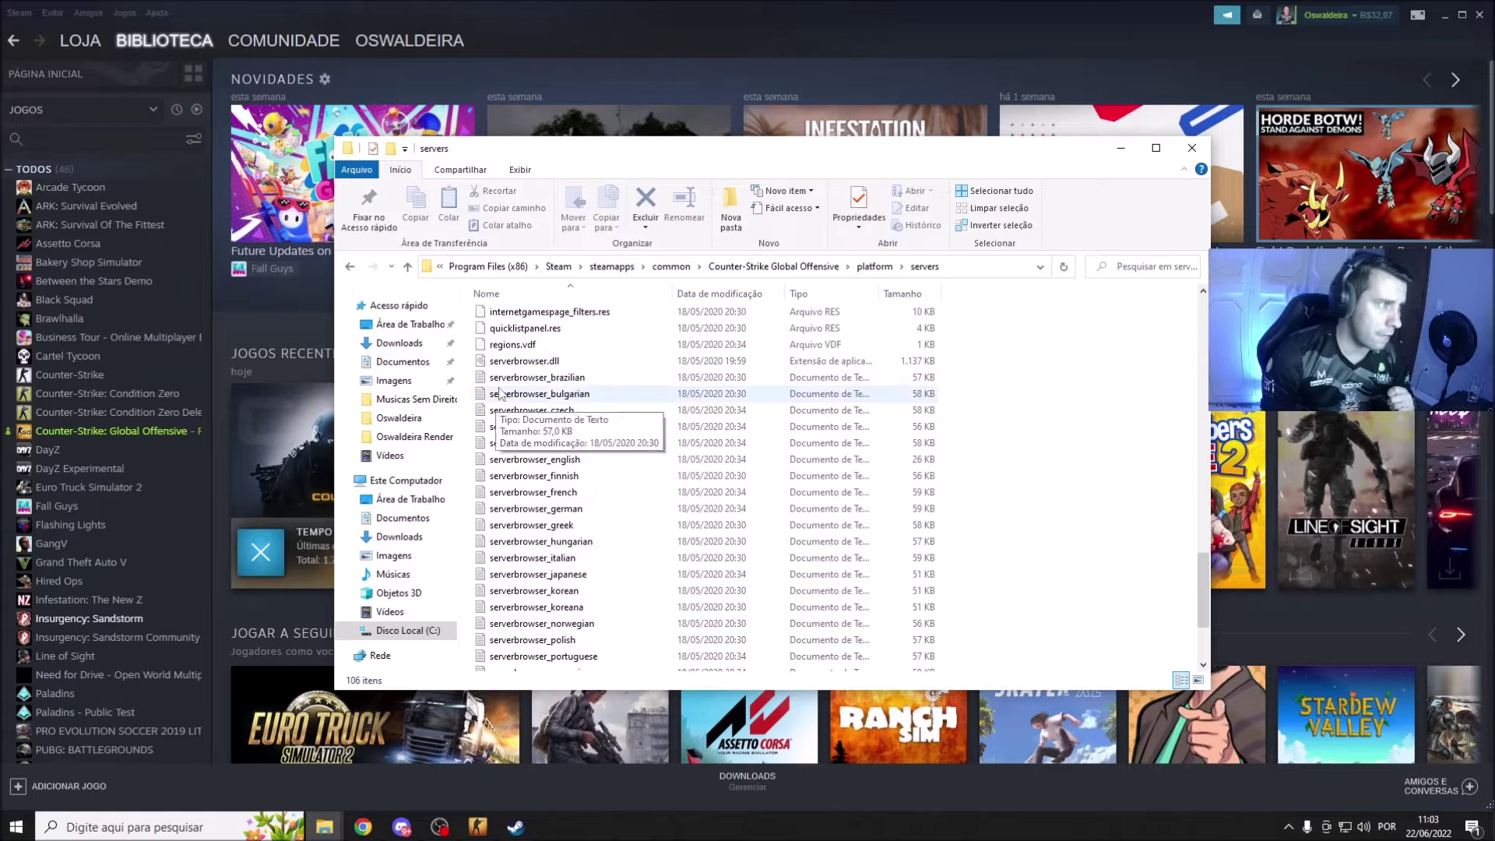
pyautogui.scroll(-1, 534, 436)
pyautogui.scroll(1, 536, 438)
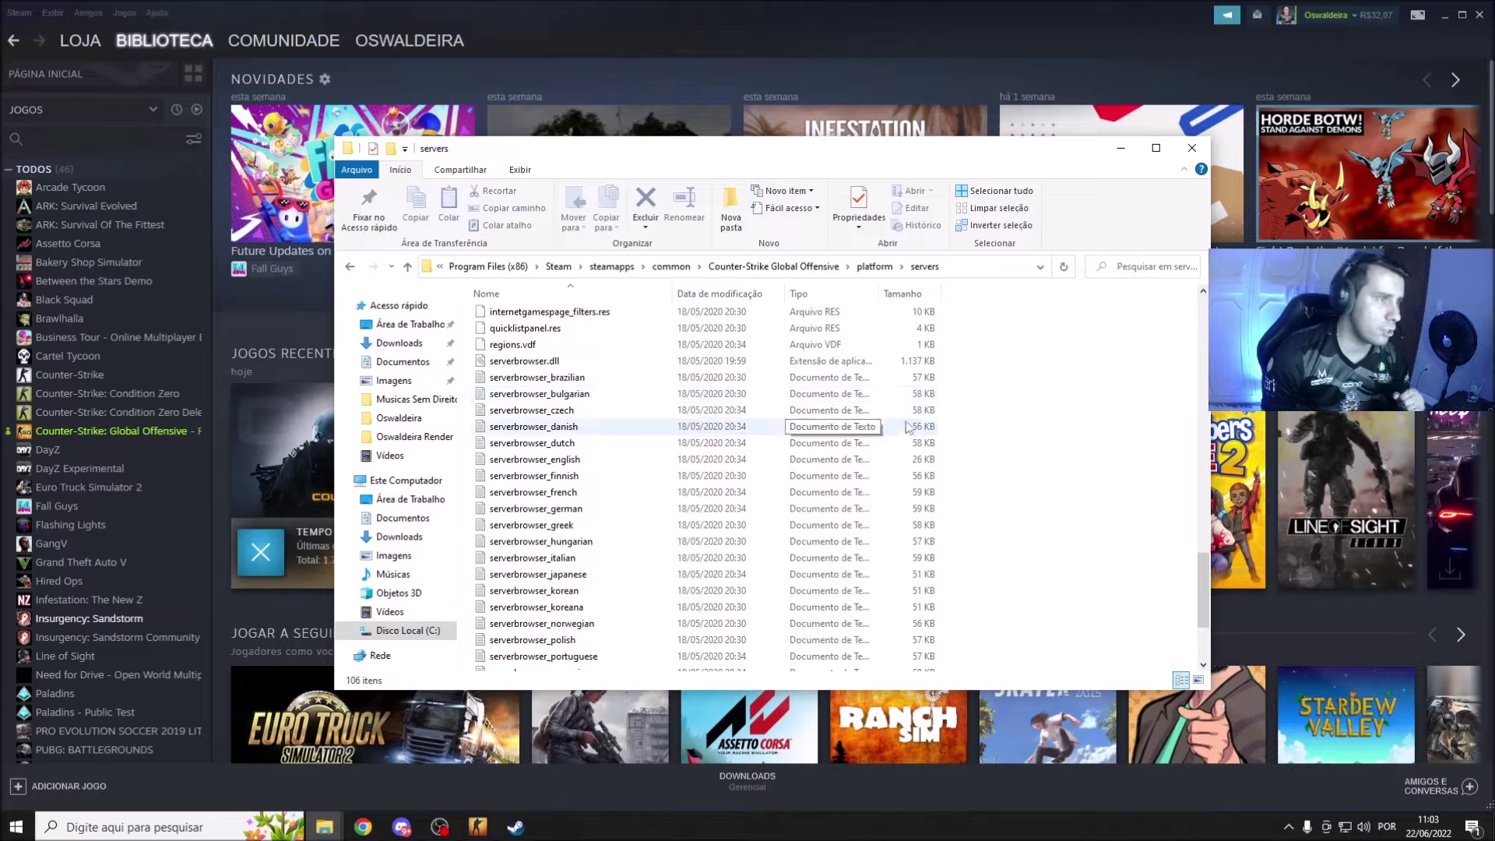
# Step: Examine the serverbrowser language files, including serverbrowser_brazilian, and close the folder and the game's properties
pyautogui.moveTo(973, 402); pyautogui.dragTo(711, 559)
pyautogui.scroll(-3, 710, 559)
pyautogui.click(1043, 467)
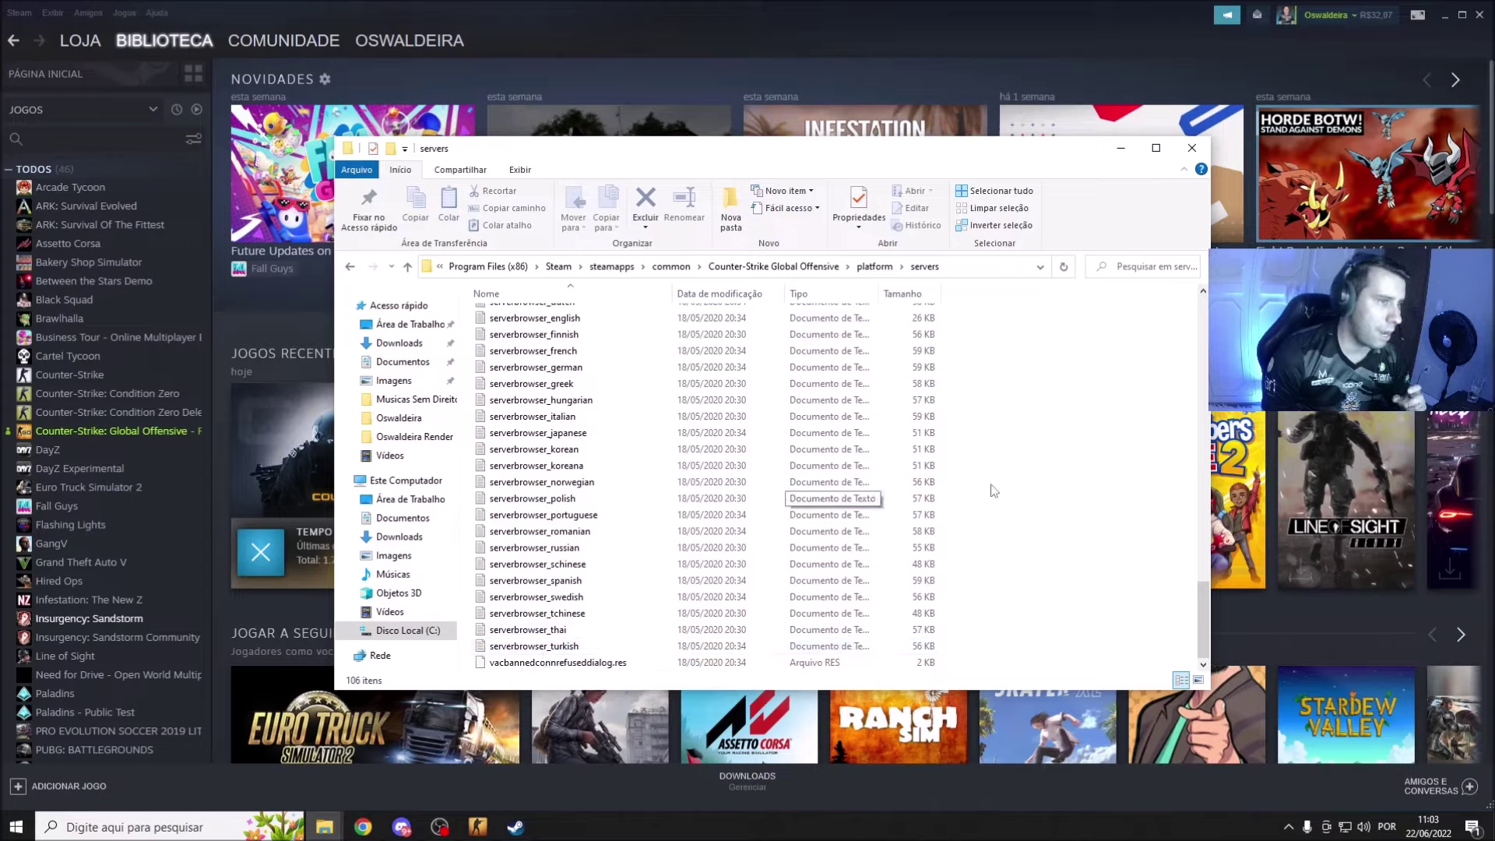
pyautogui.scroll(8, 1010, 489)
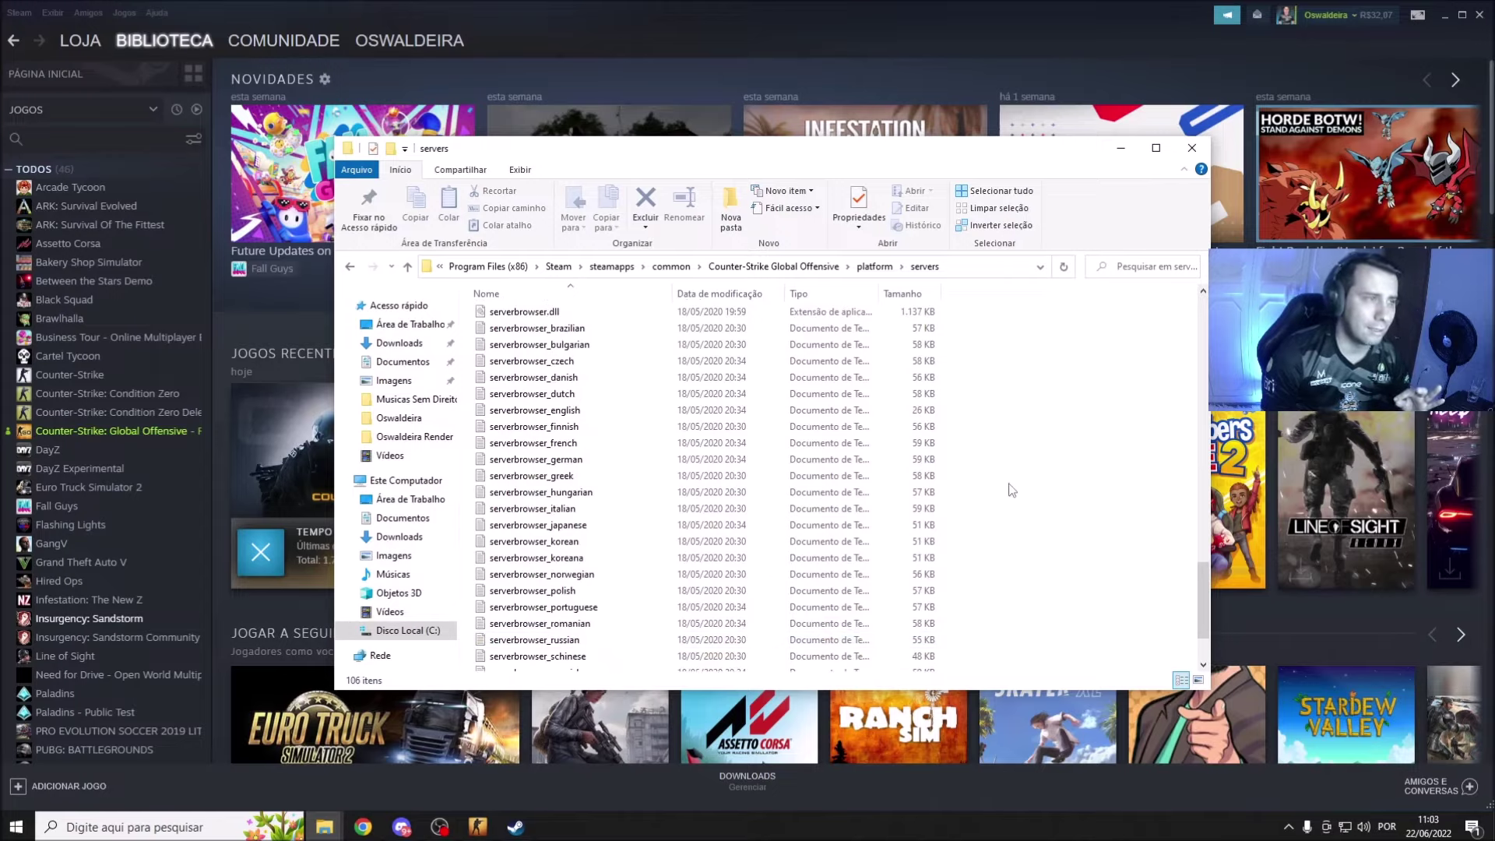
pyautogui.scroll(-3, 1010, 489)
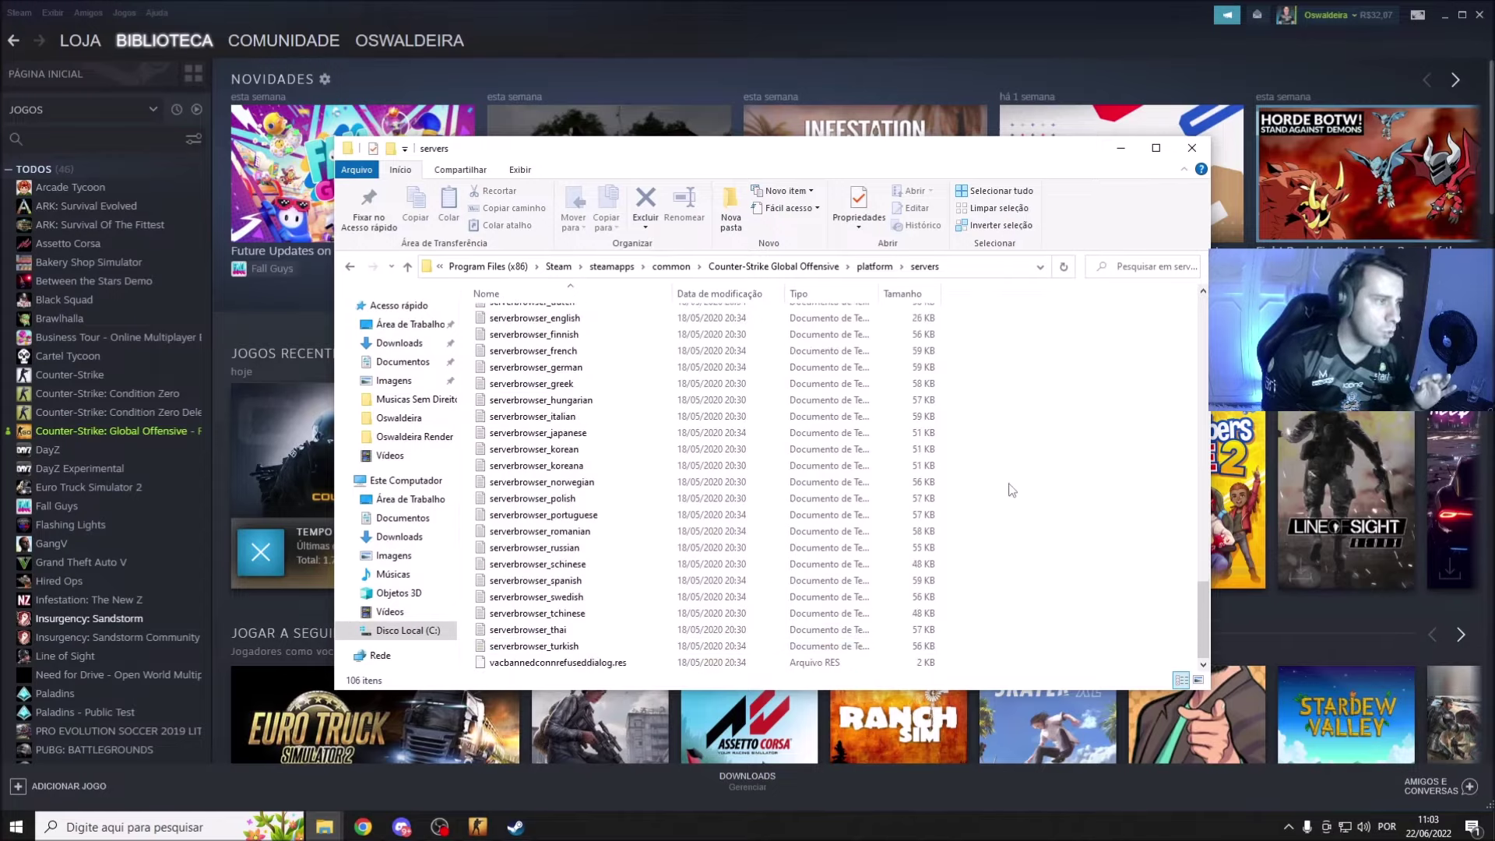
pyautogui.scroll(-3, 1008, 490)
pyautogui.scroll(1, 593, 483)
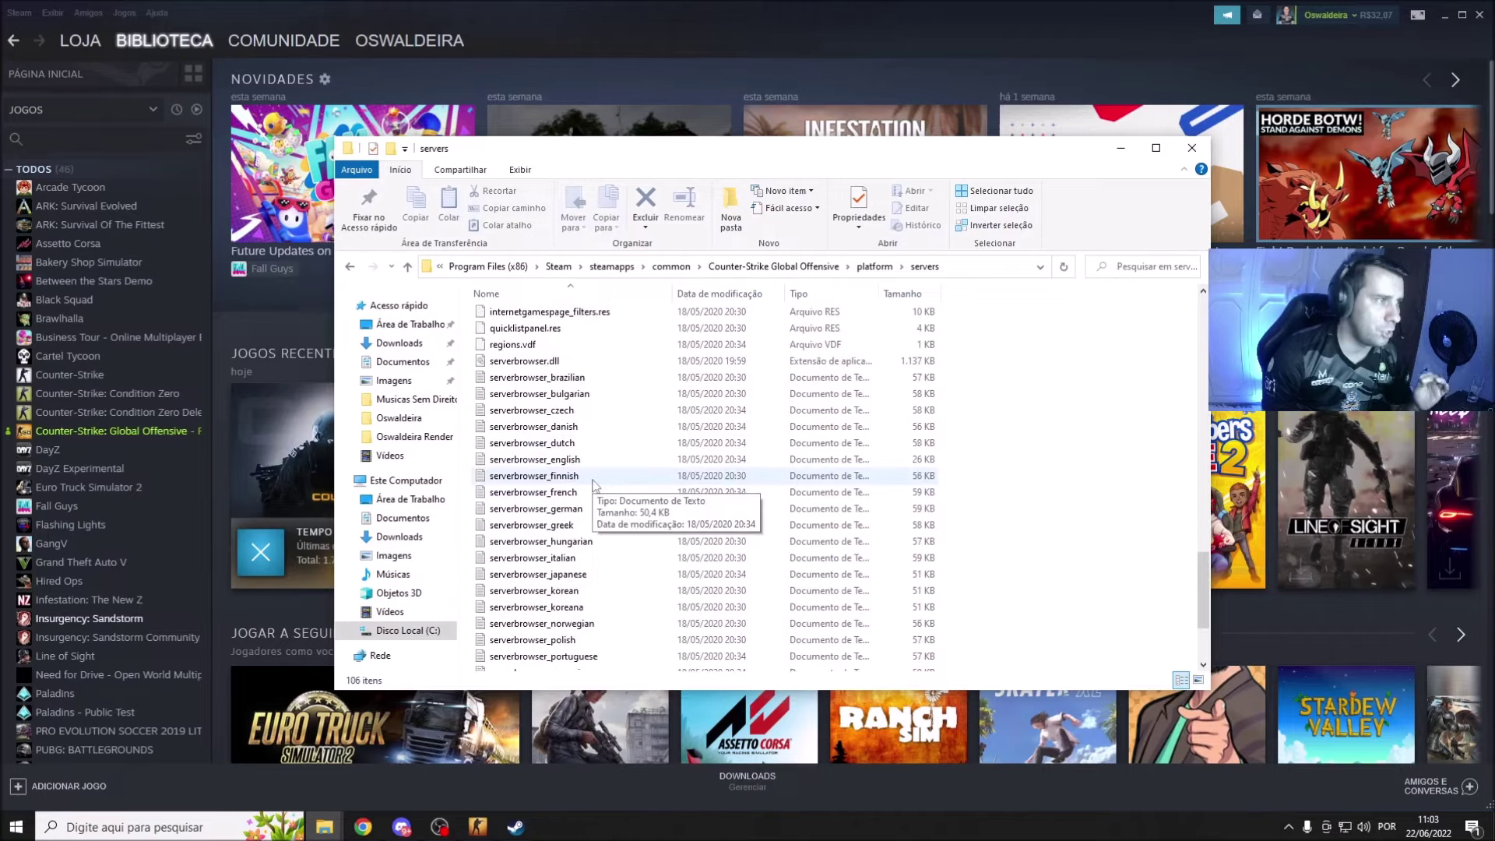
pyautogui.click(545, 377)
pyautogui.click(1034, 427)
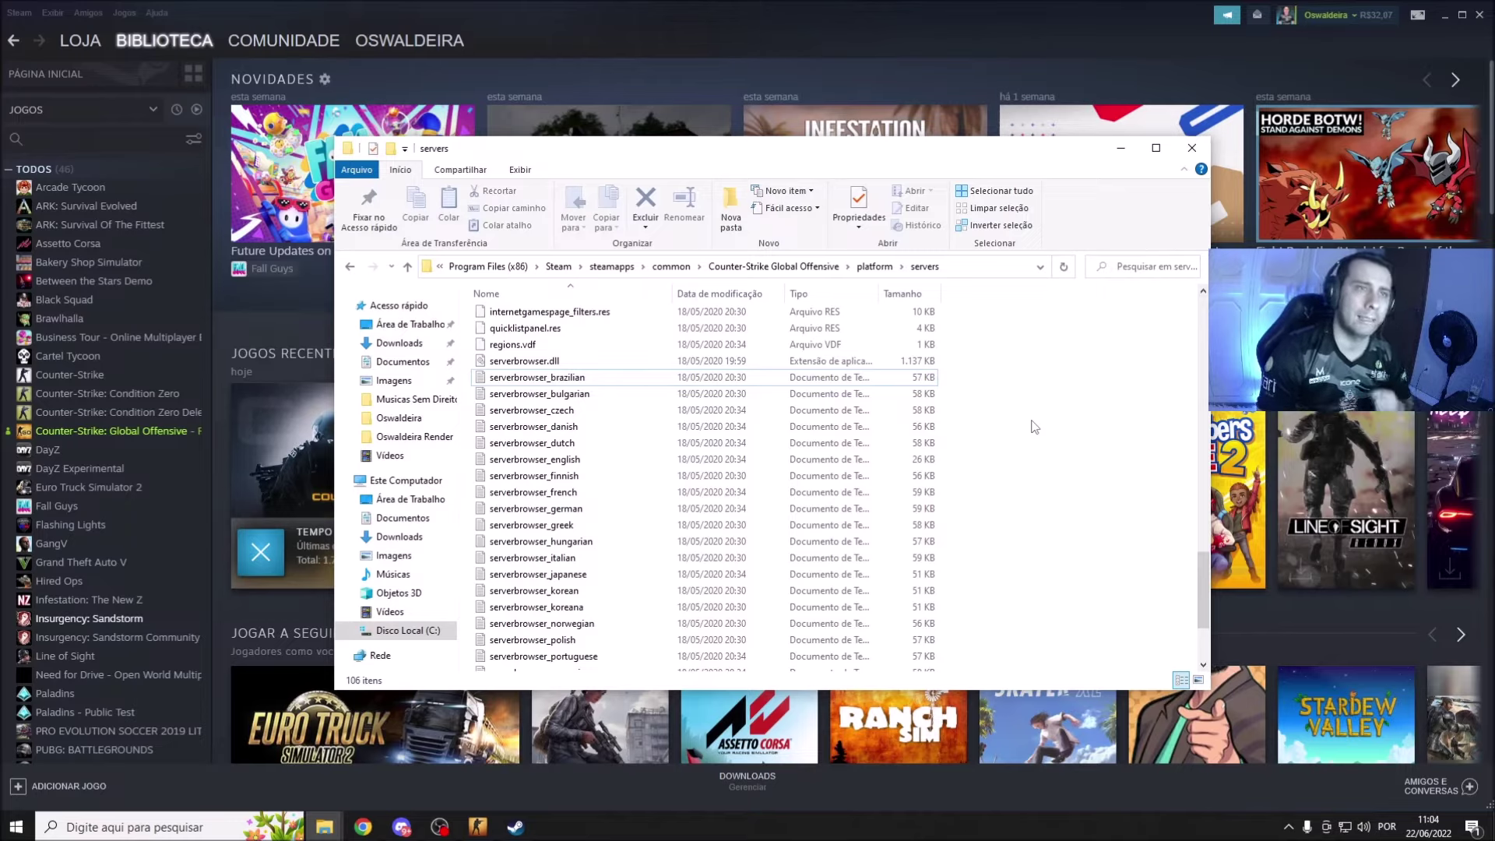
pyautogui.click(1191, 156)
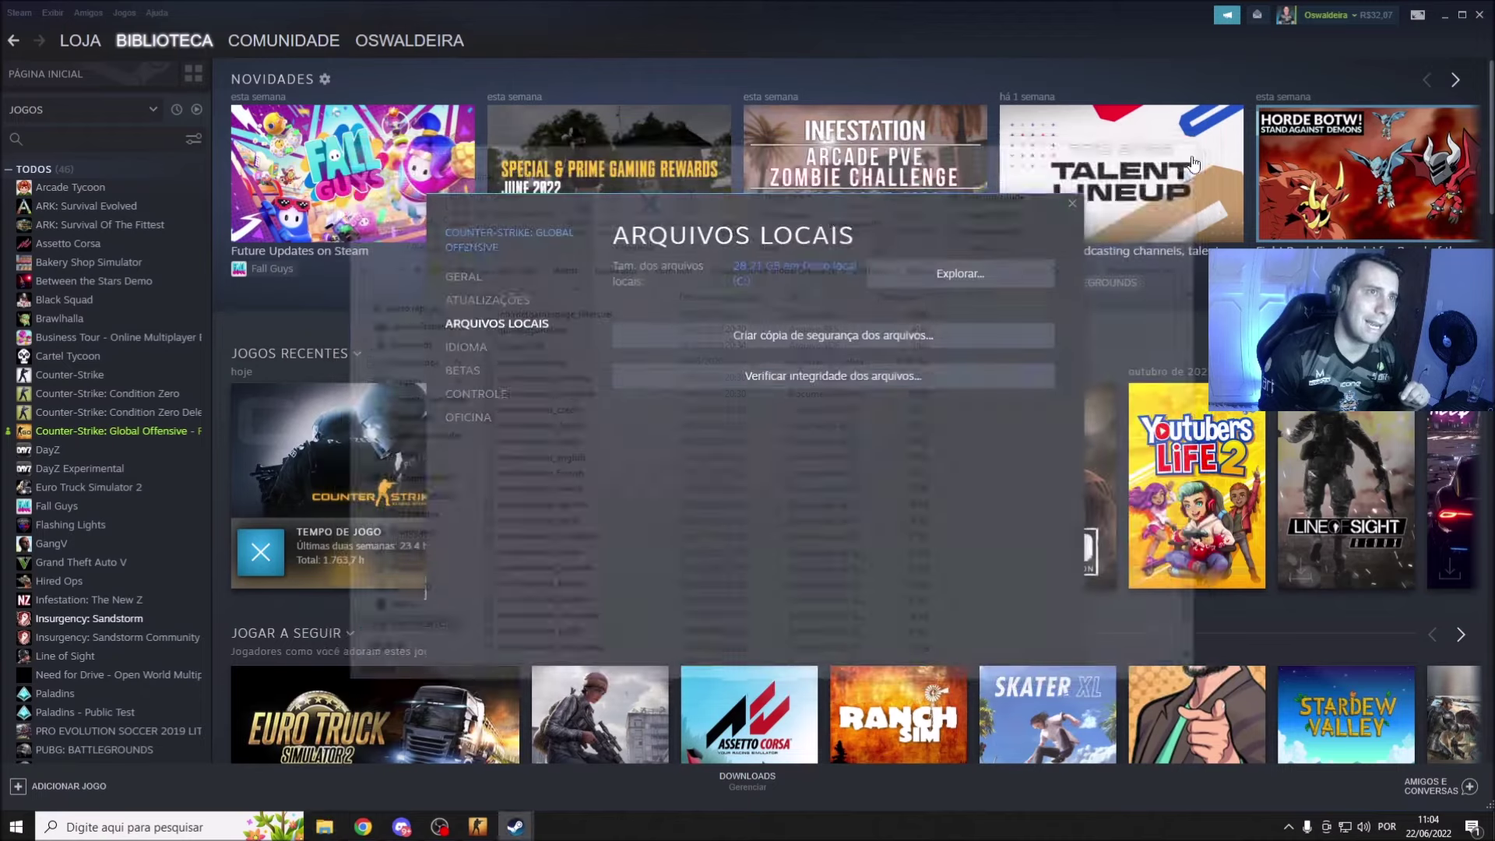
pyautogui.click(1072, 204)
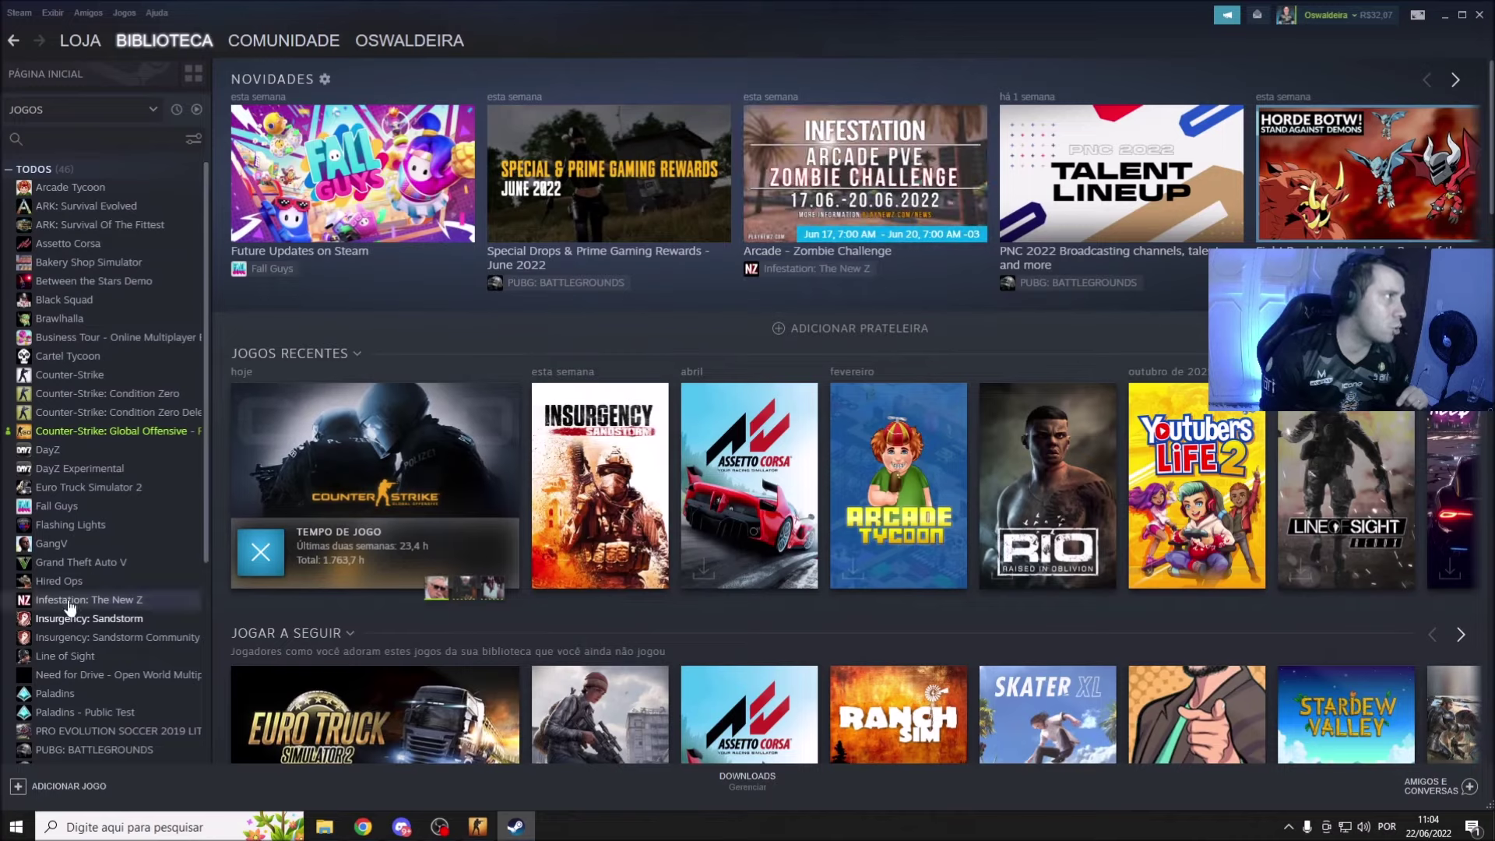
# Step: Open the Steam client settings on the "Em jogo" page
pyautogui.click(25, 16)
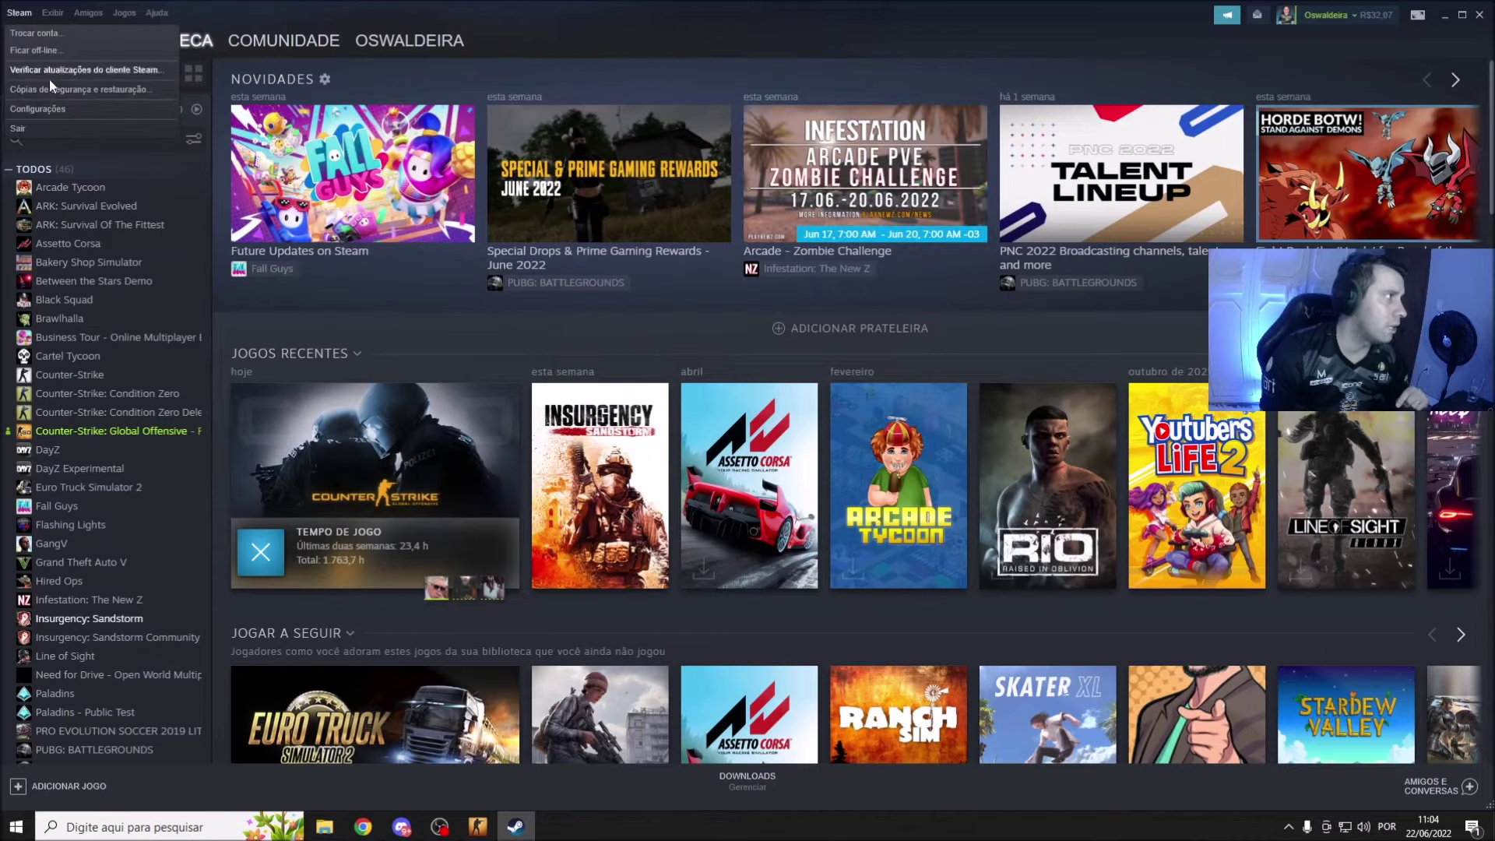
pyautogui.click(64, 109)
pyautogui.moveTo(822, 272); pyautogui.dragTo(649, 236)
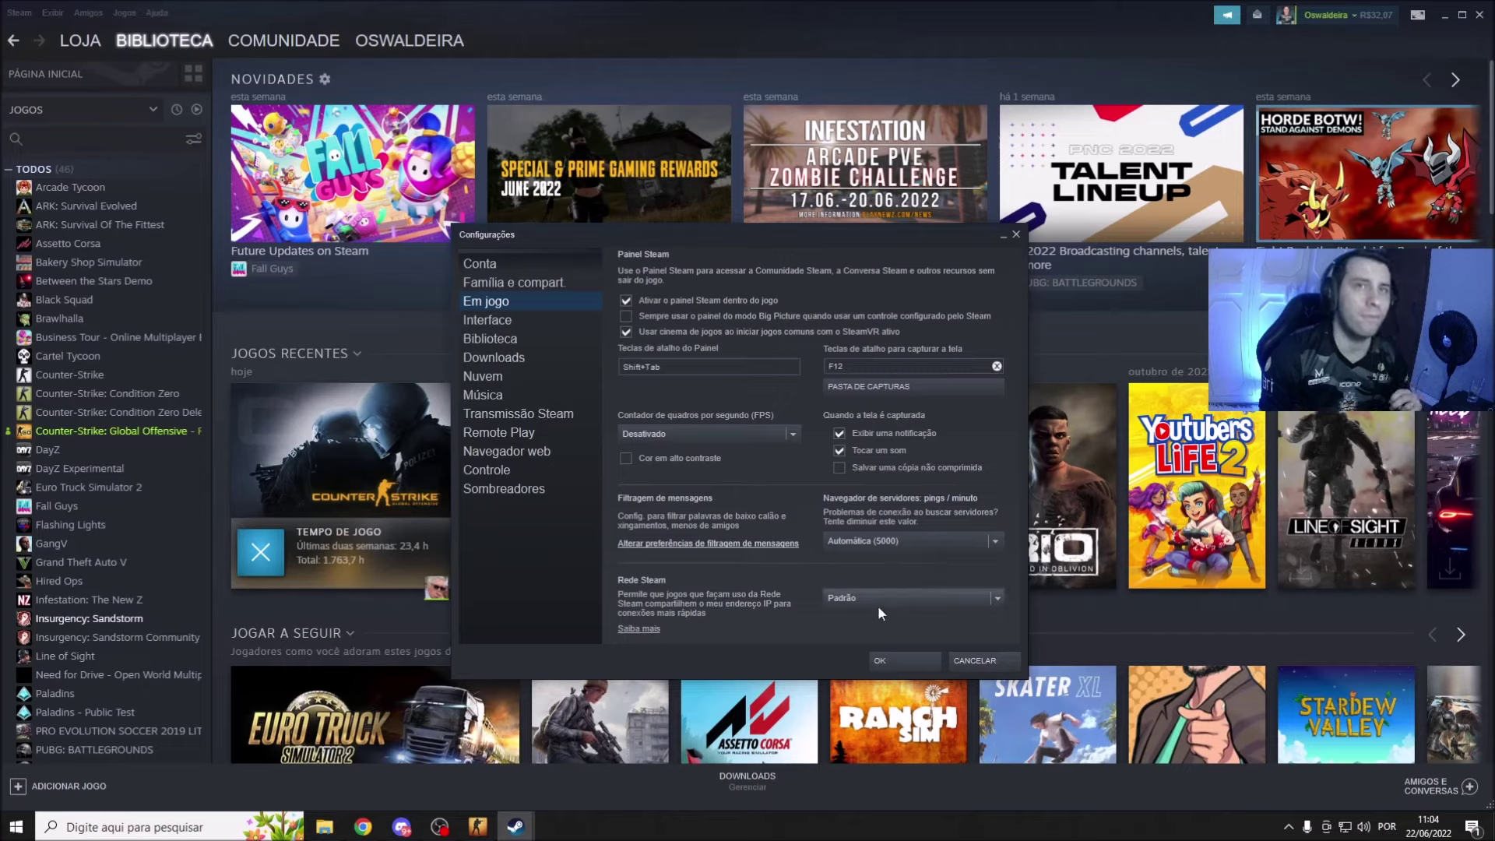
# Step: Review the available pings-per-minute values for the server browser, and close the settings without choosing another one
pyautogui.click(903, 540)
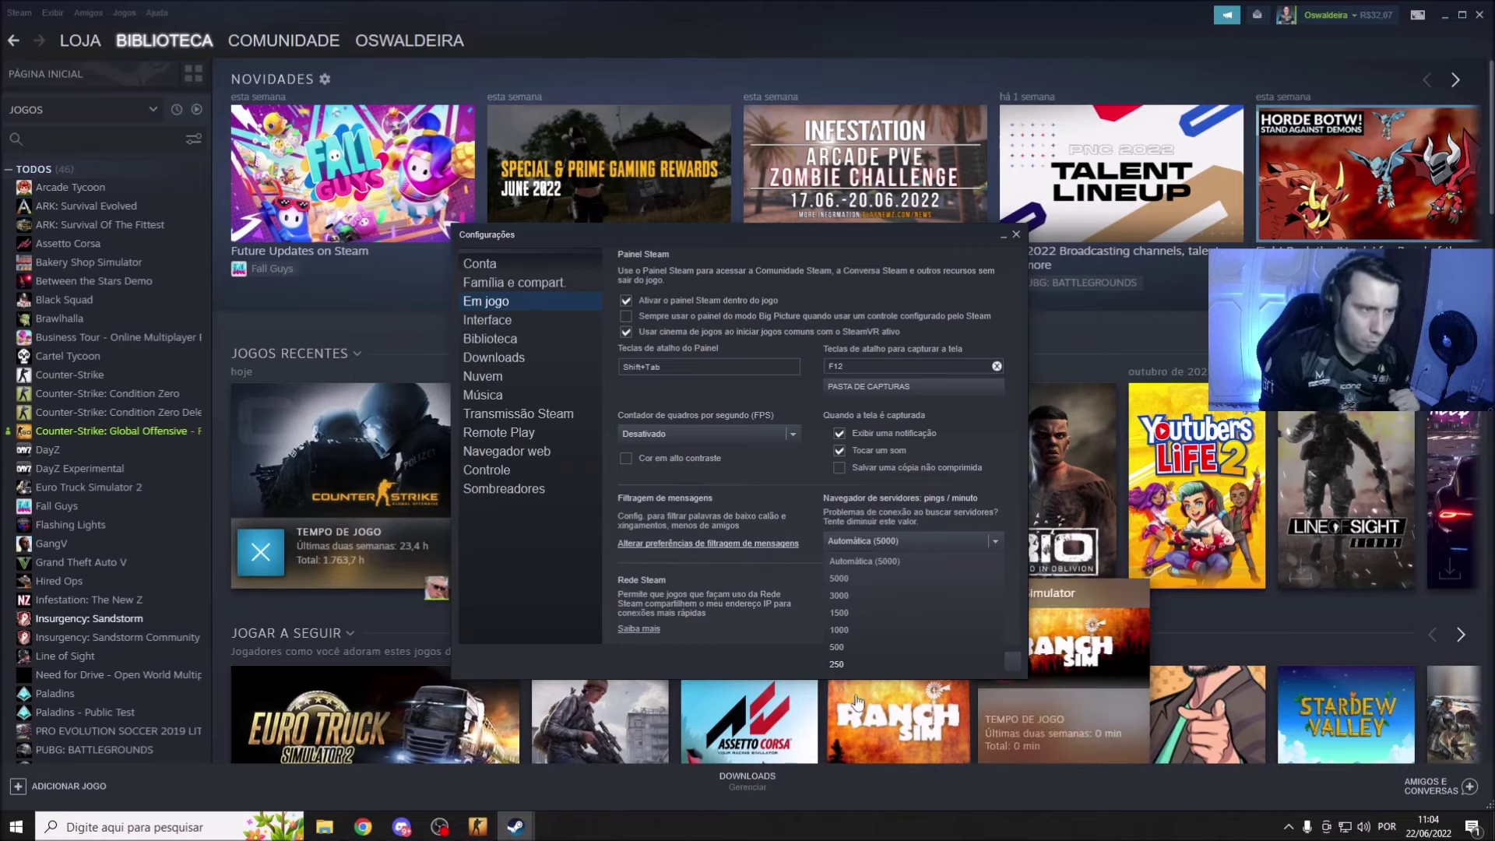
pyautogui.click(1008, 521)
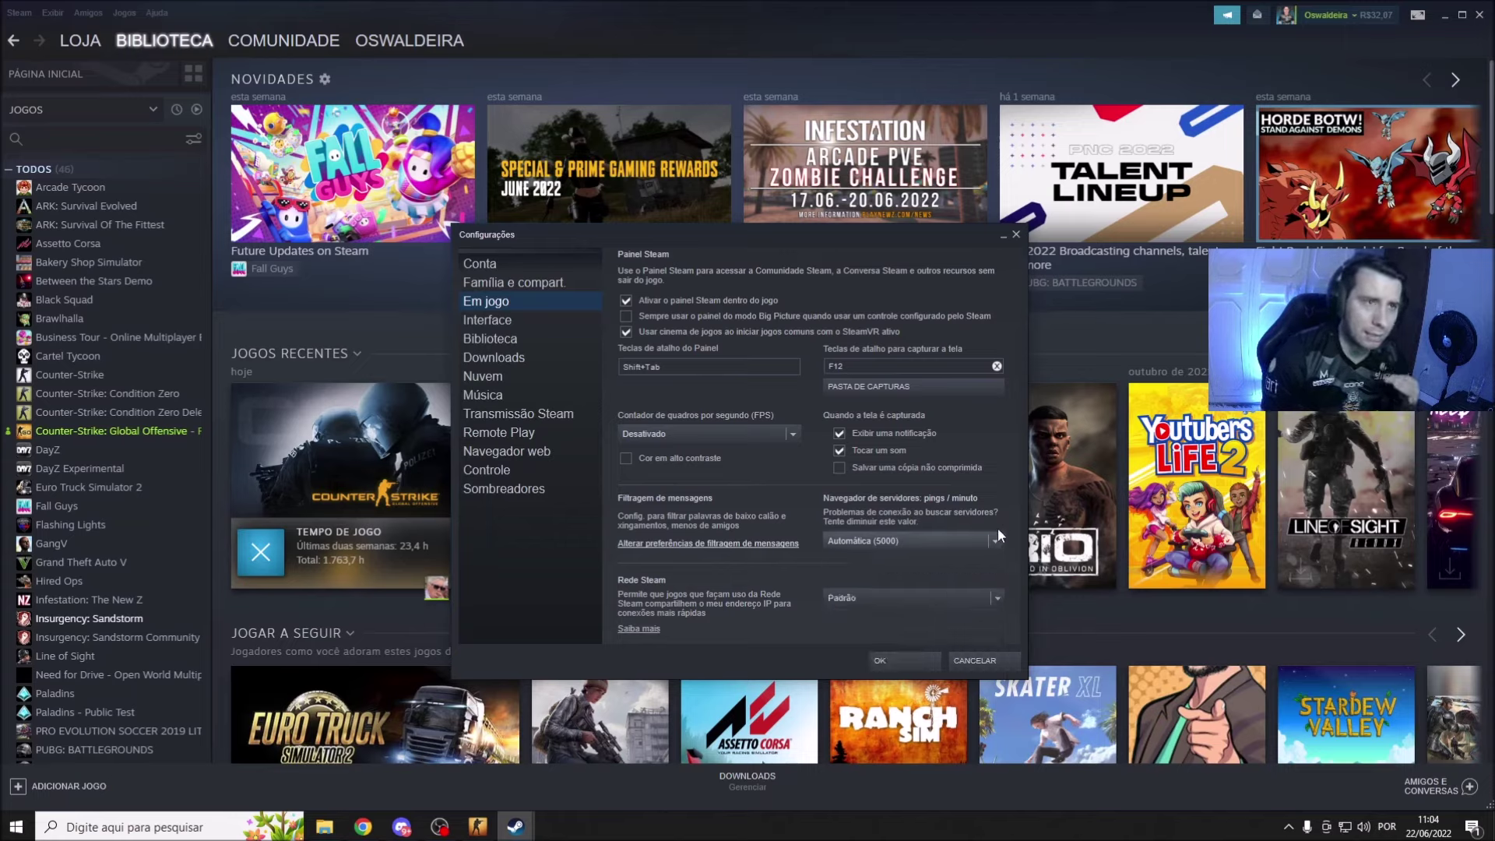
pyautogui.click(920, 543)
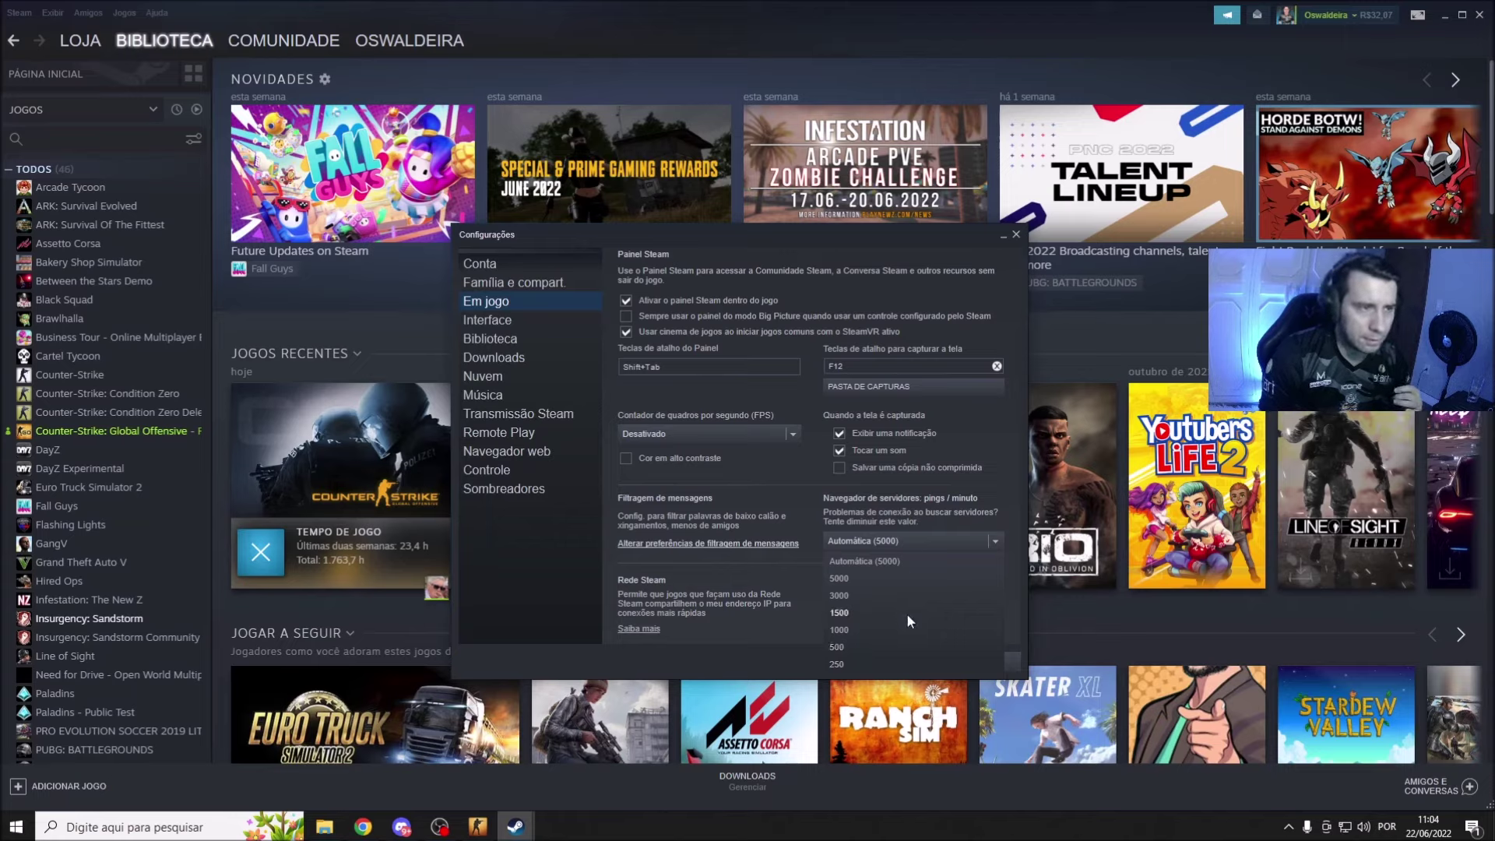
pyautogui.click(998, 497)
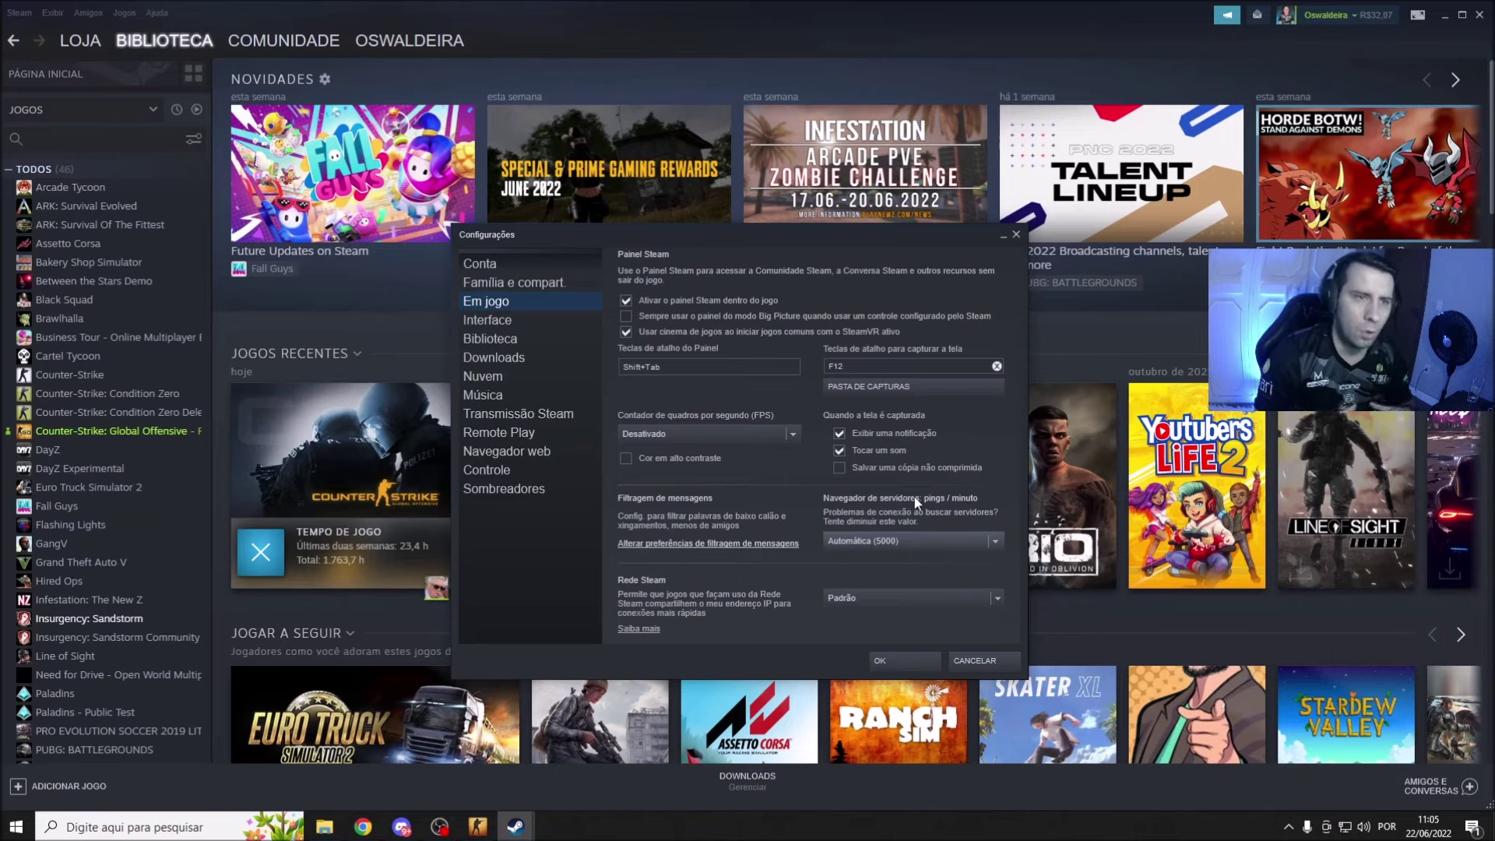
pyautogui.click(998, 545)
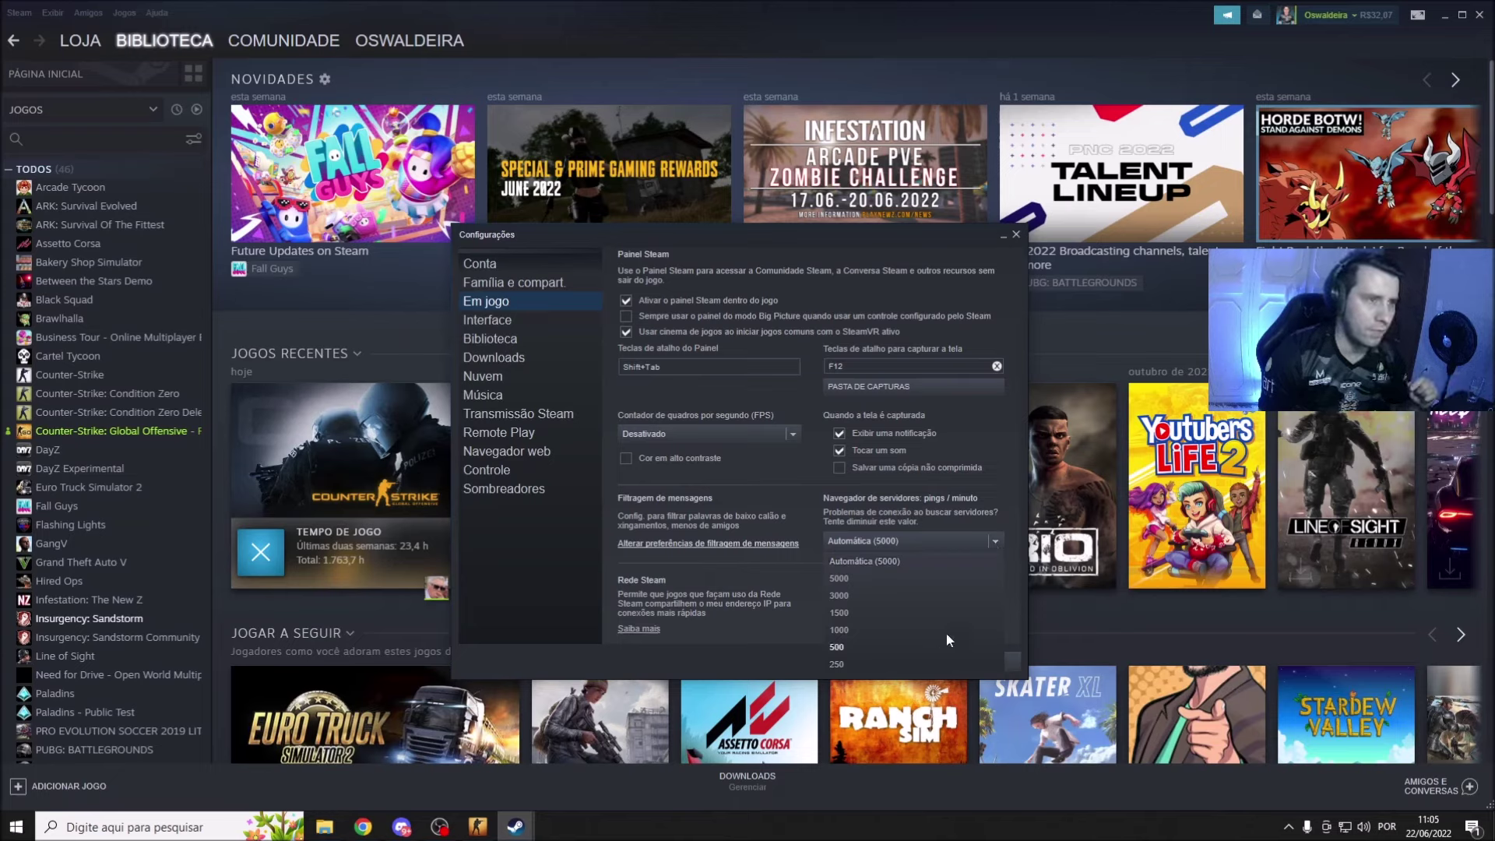
pyautogui.click(1012, 496)
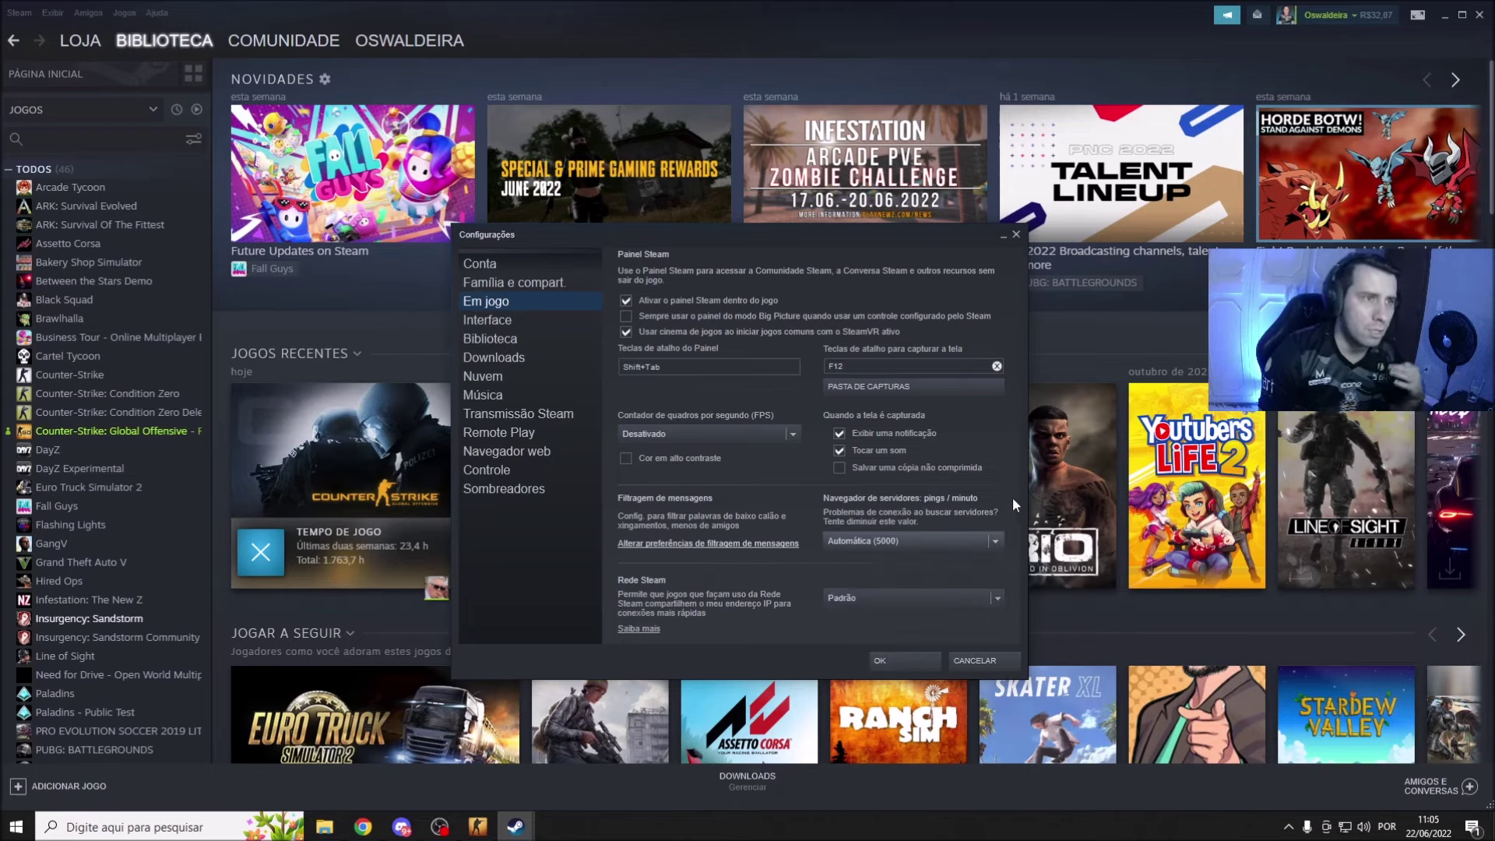
pyautogui.click(1014, 237)
pyautogui.moveTo(417, 421)
pyautogui.scroll(-1, 416, 421)
pyautogui.scroll(1, 384, 333)
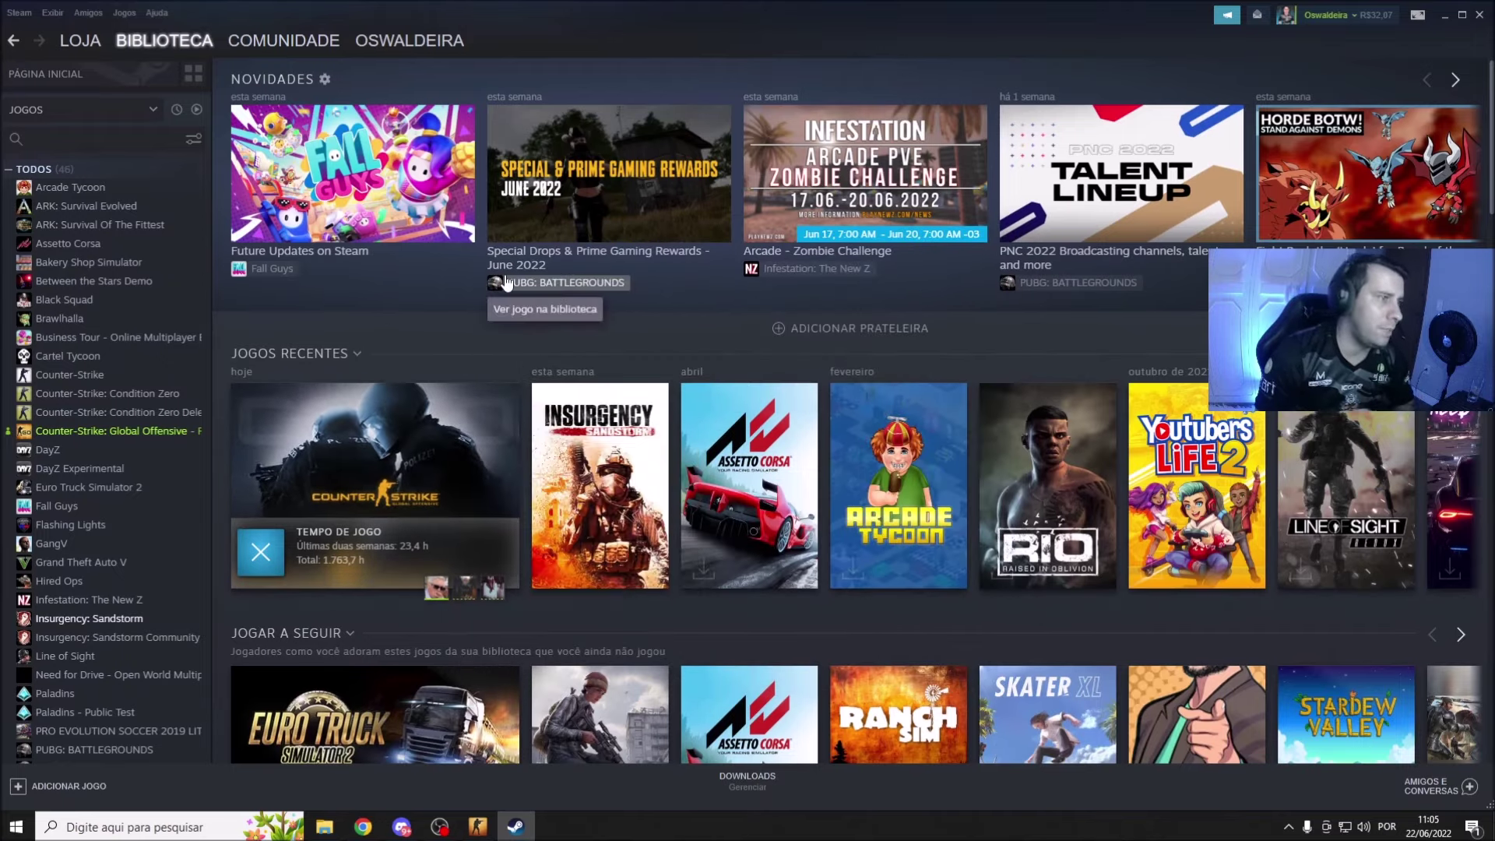